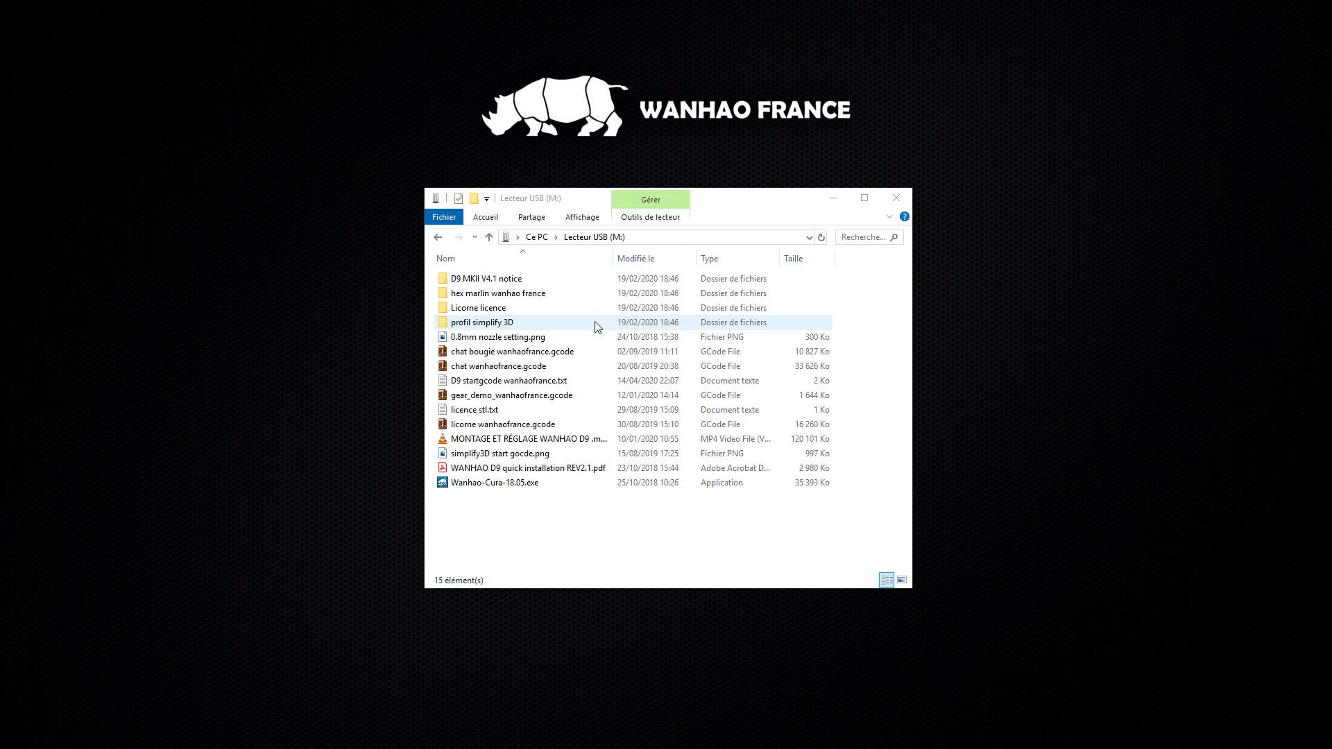
# Step: Select the chat bougie wanhaofrance.gcode sample on the Lecteur USB (M:) drive
pyautogui.click(547, 357)
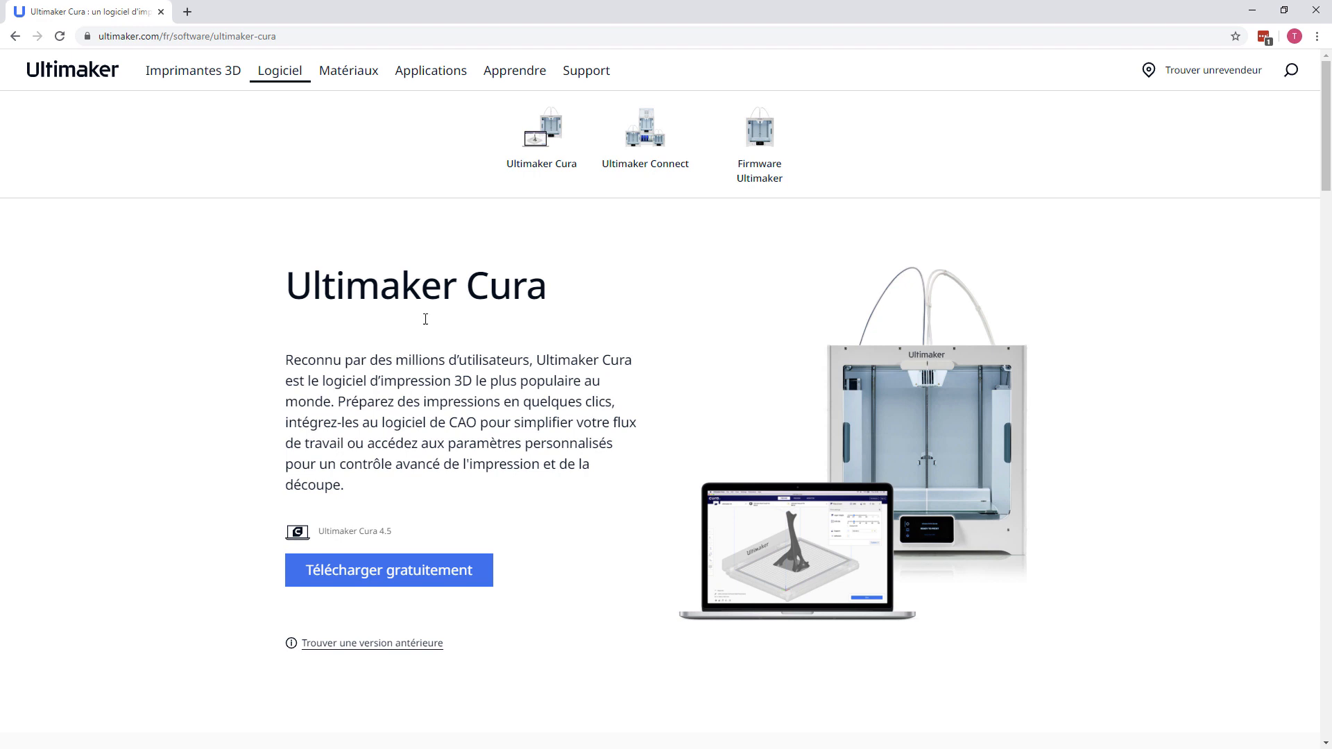
# Step: Download Ultimaker Cura 4.5 for Windows via Télécharger gratuitement
pyautogui.click(379, 577)
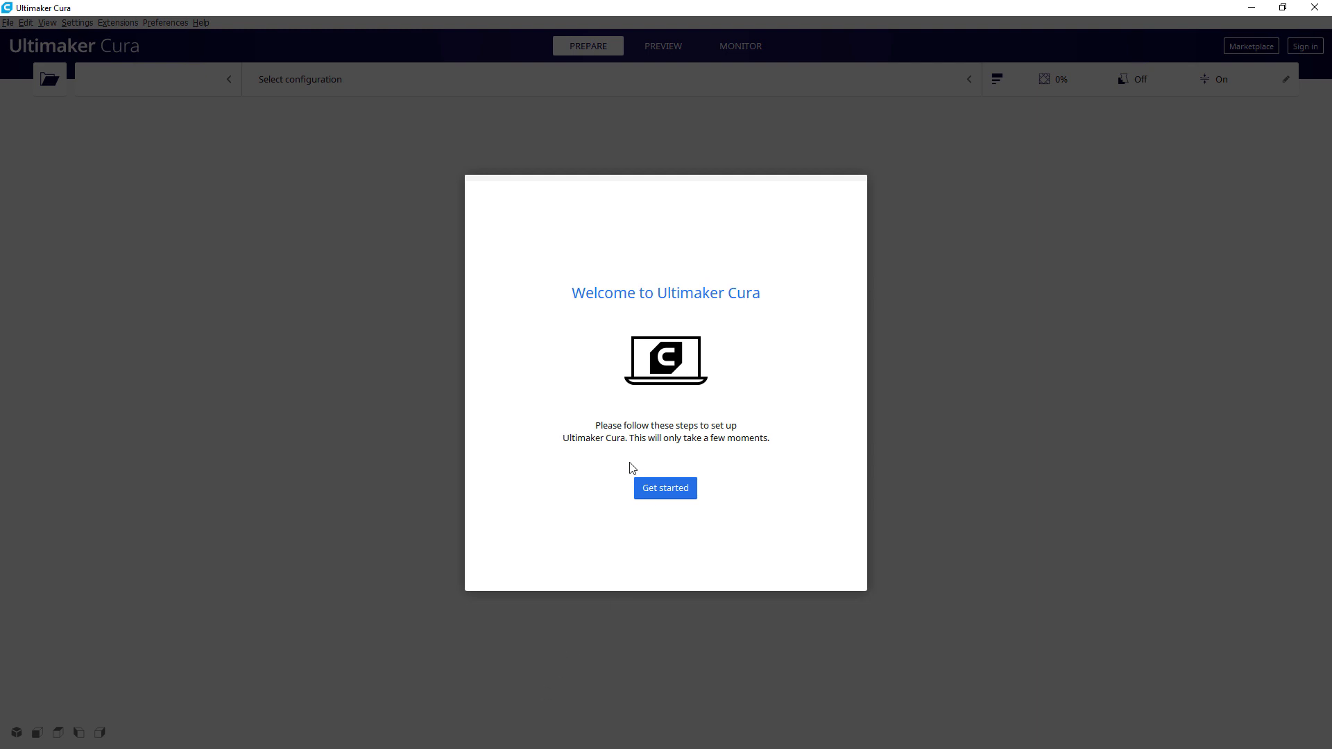
# Step: Get past the welcome, user agreement, what's new and data collection screens
pyautogui.click(639, 489)
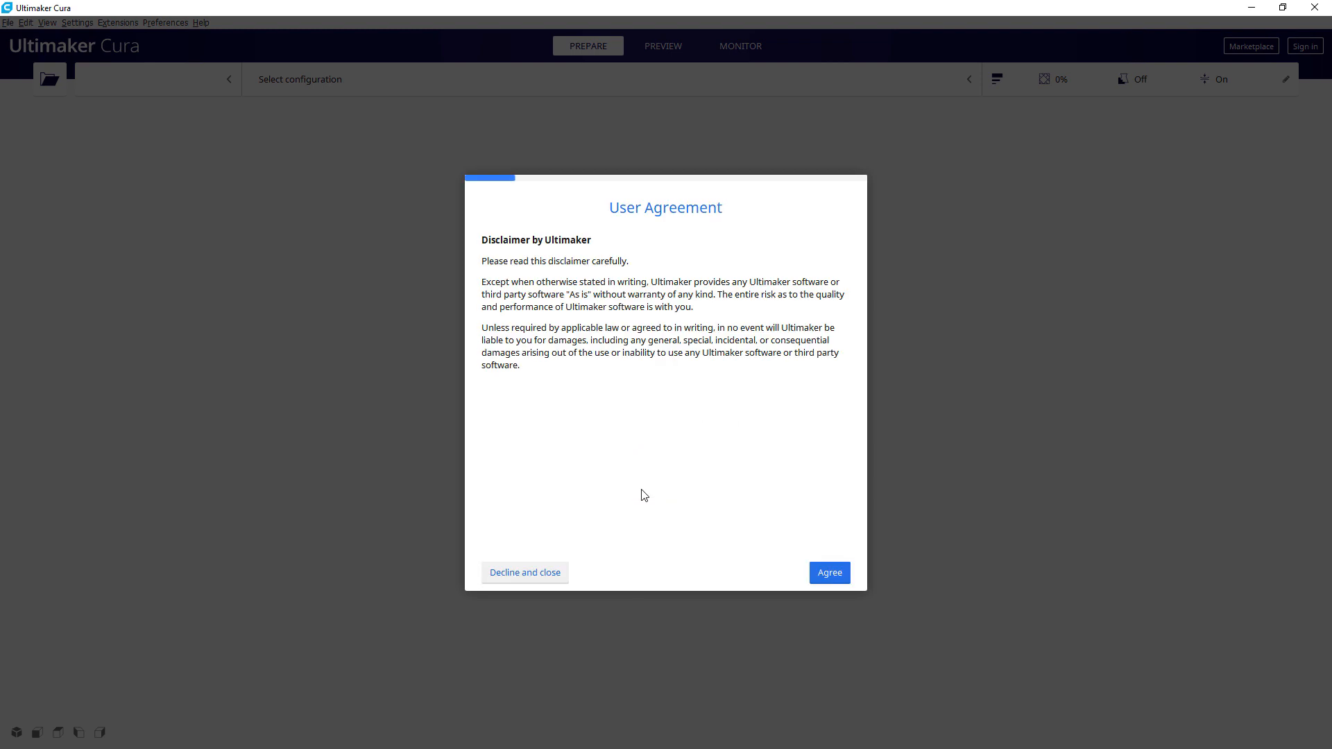
pyautogui.click(817, 573)
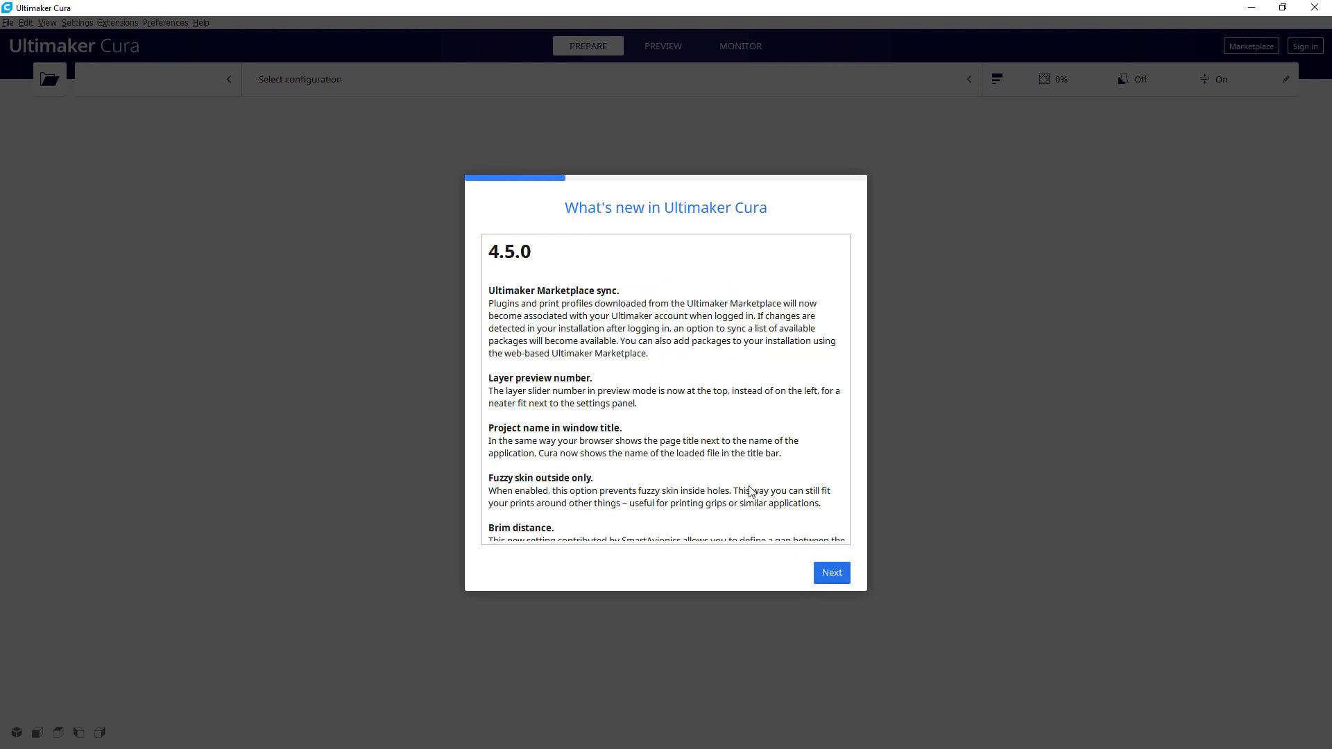
pyautogui.click(837, 573)
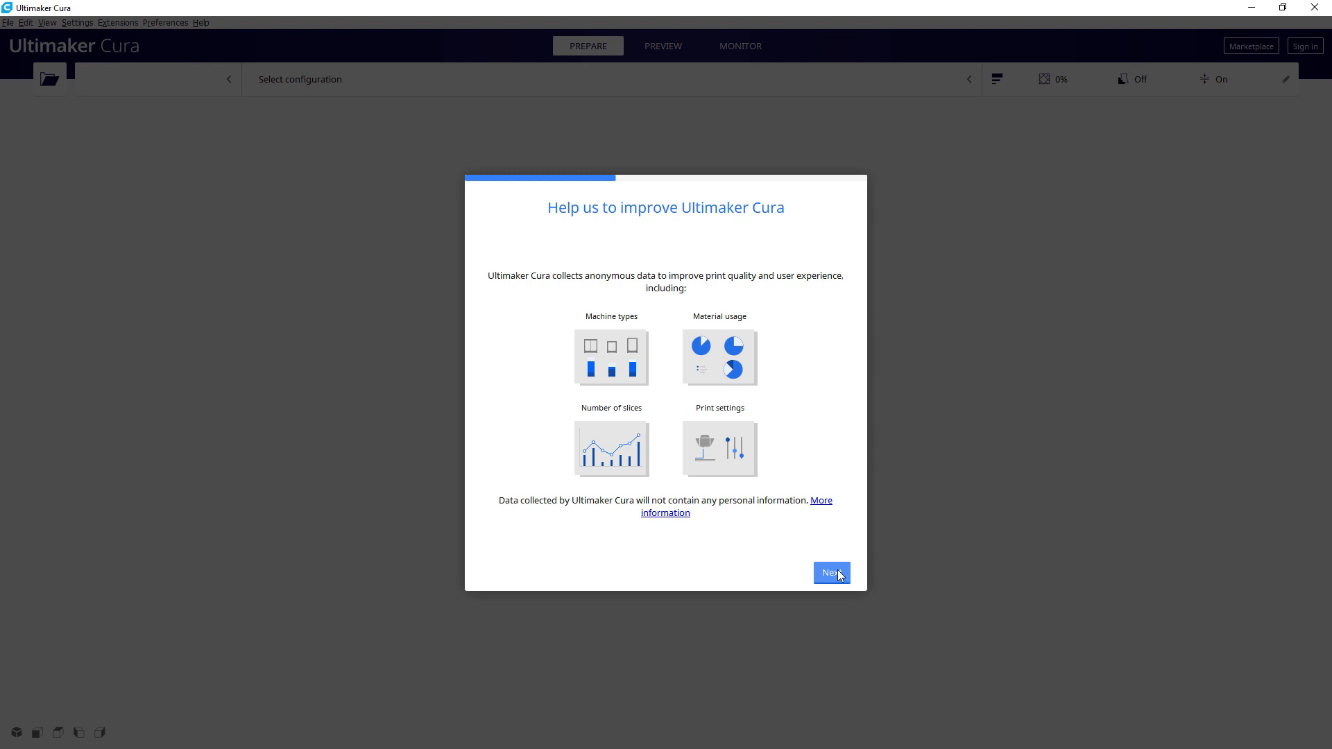
pyautogui.click(829, 571)
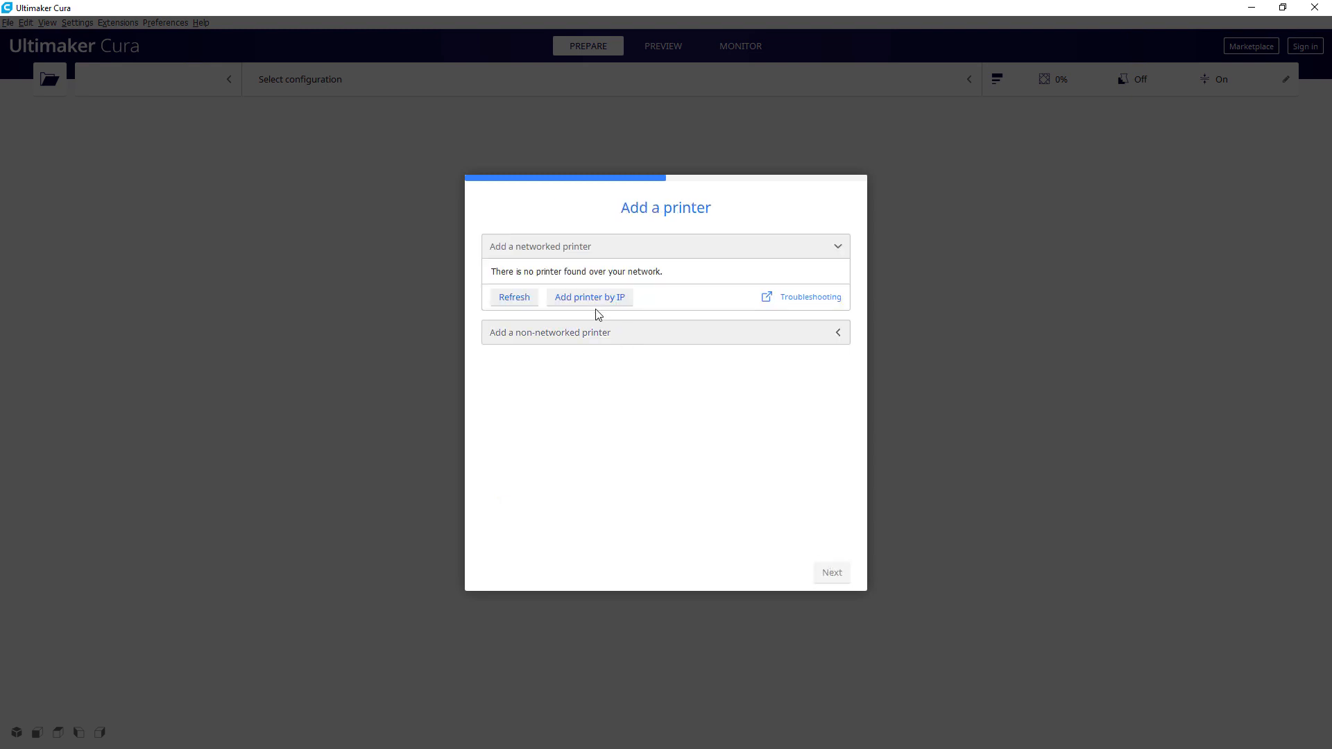
# Step: Add the Wanhao Duplicator 9 as a non-networked printer
pyautogui.click(570, 338)
pyautogui.scroll(-5, 573, 360)
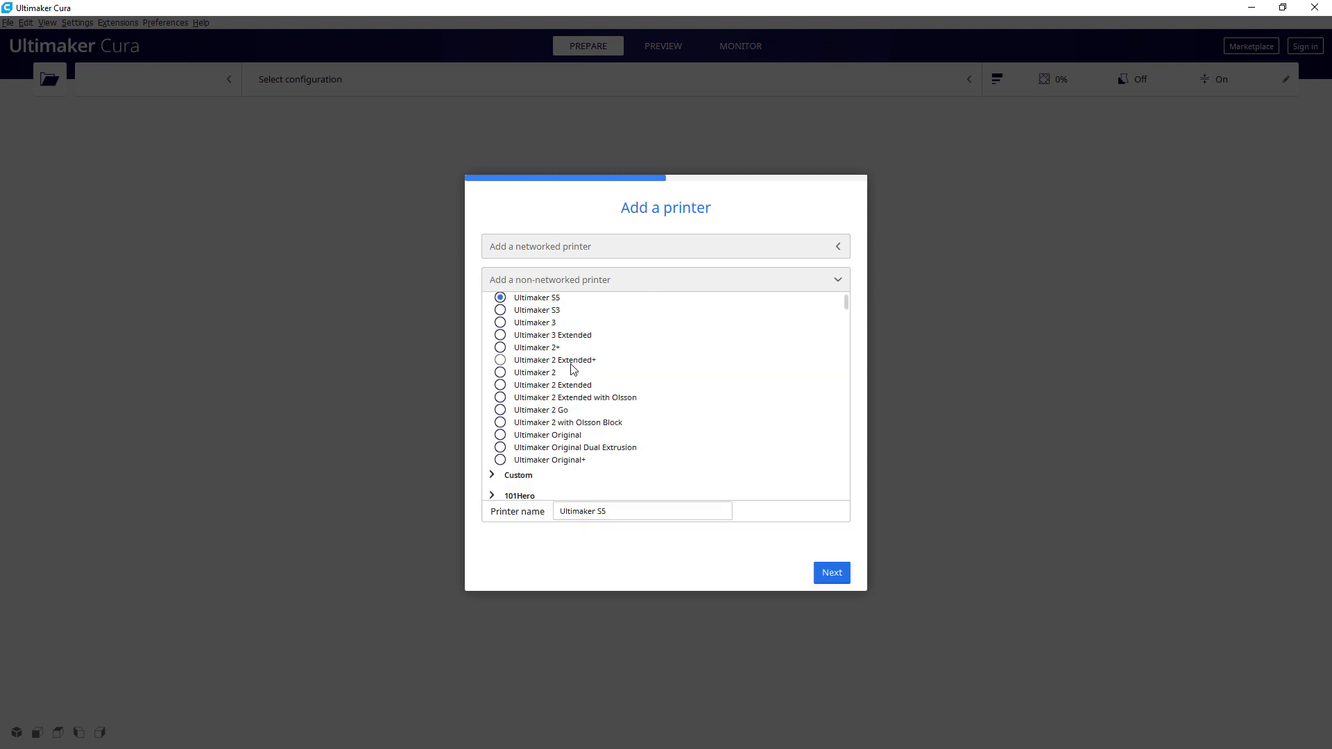
pyautogui.scroll(-10, 573, 370)
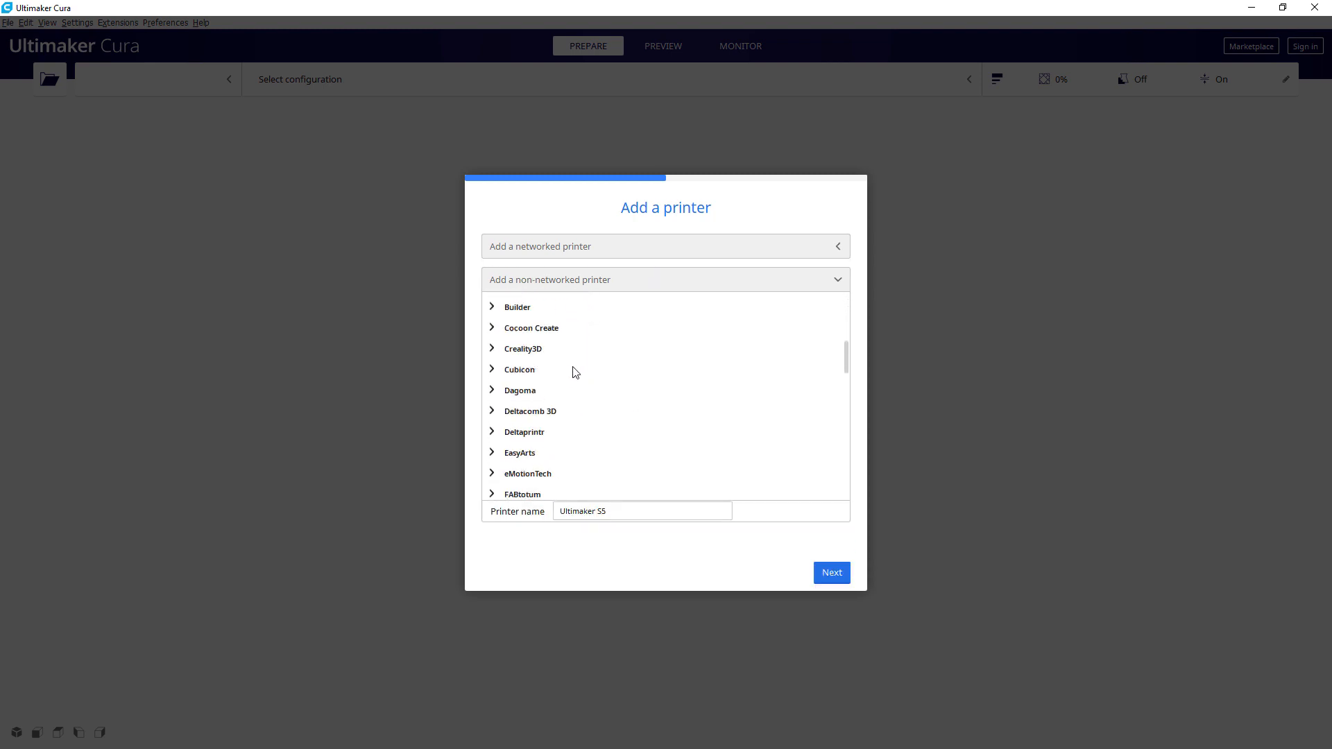
pyautogui.click(496, 426)
pyautogui.scroll(-2, 610, 414)
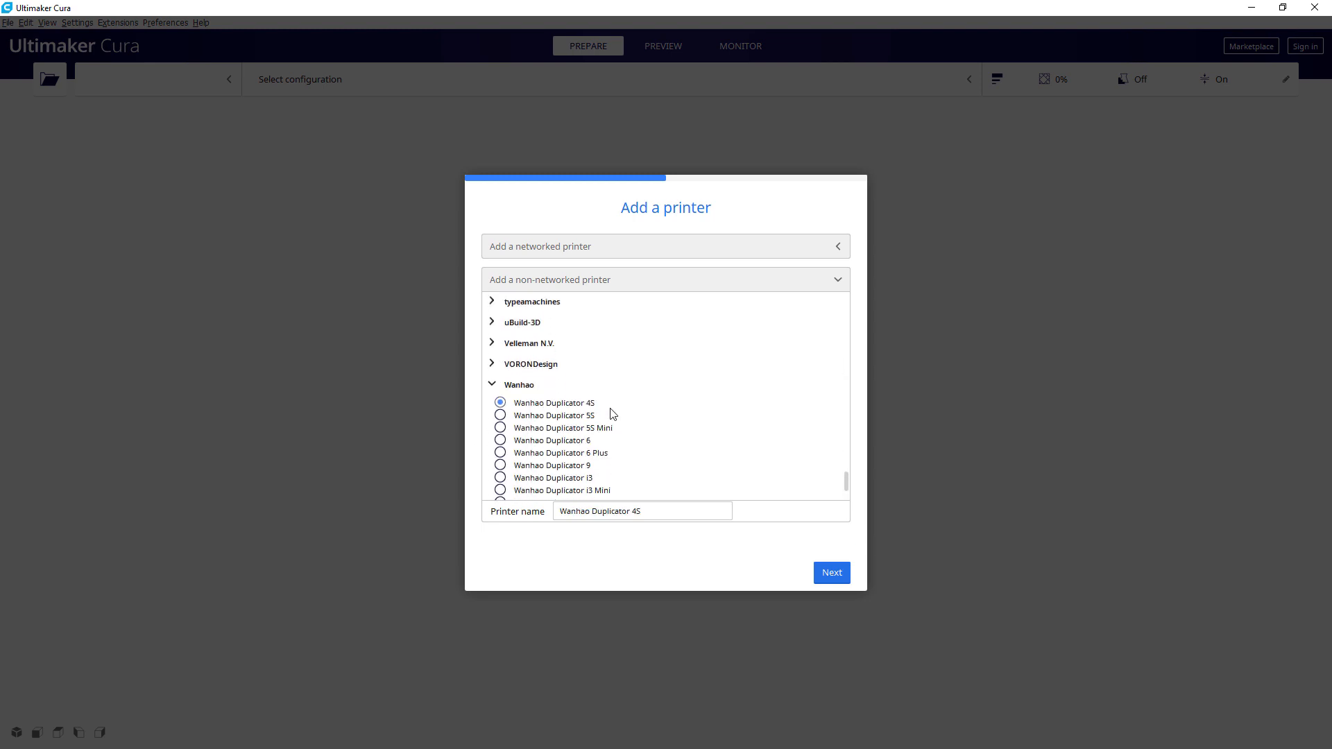
pyautogui.click(522, 399)
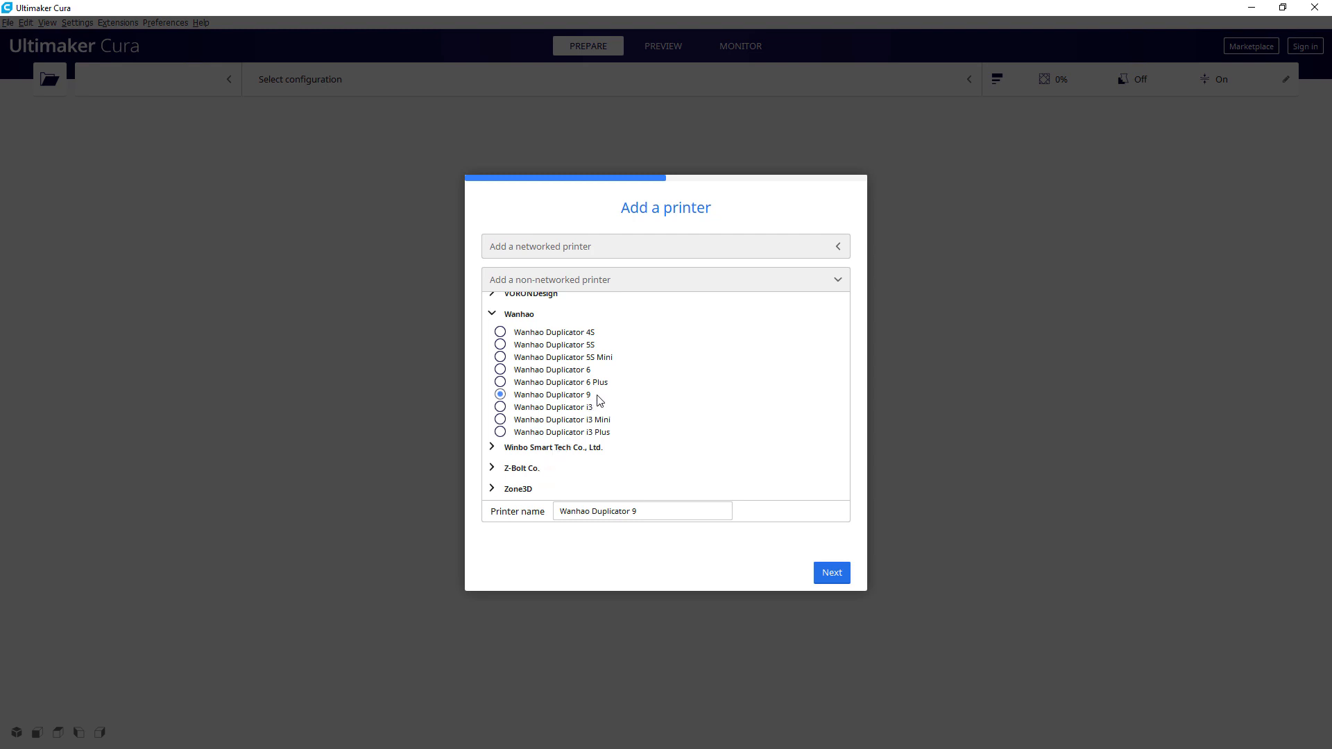
pyautogui.click(832, 576)
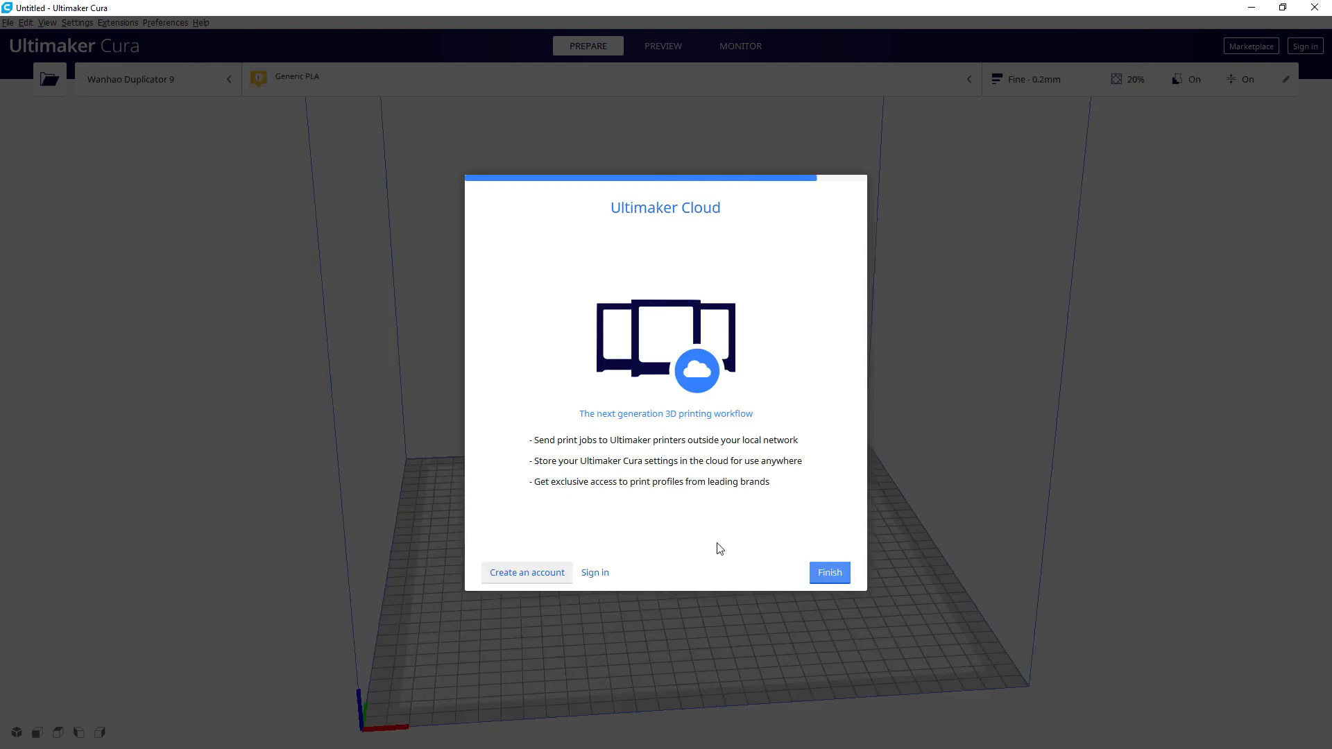
# Step: Finish the wizard, set Cura's interface language to Français, and quit Cura to restart it
pyautogui.click(825, 573)
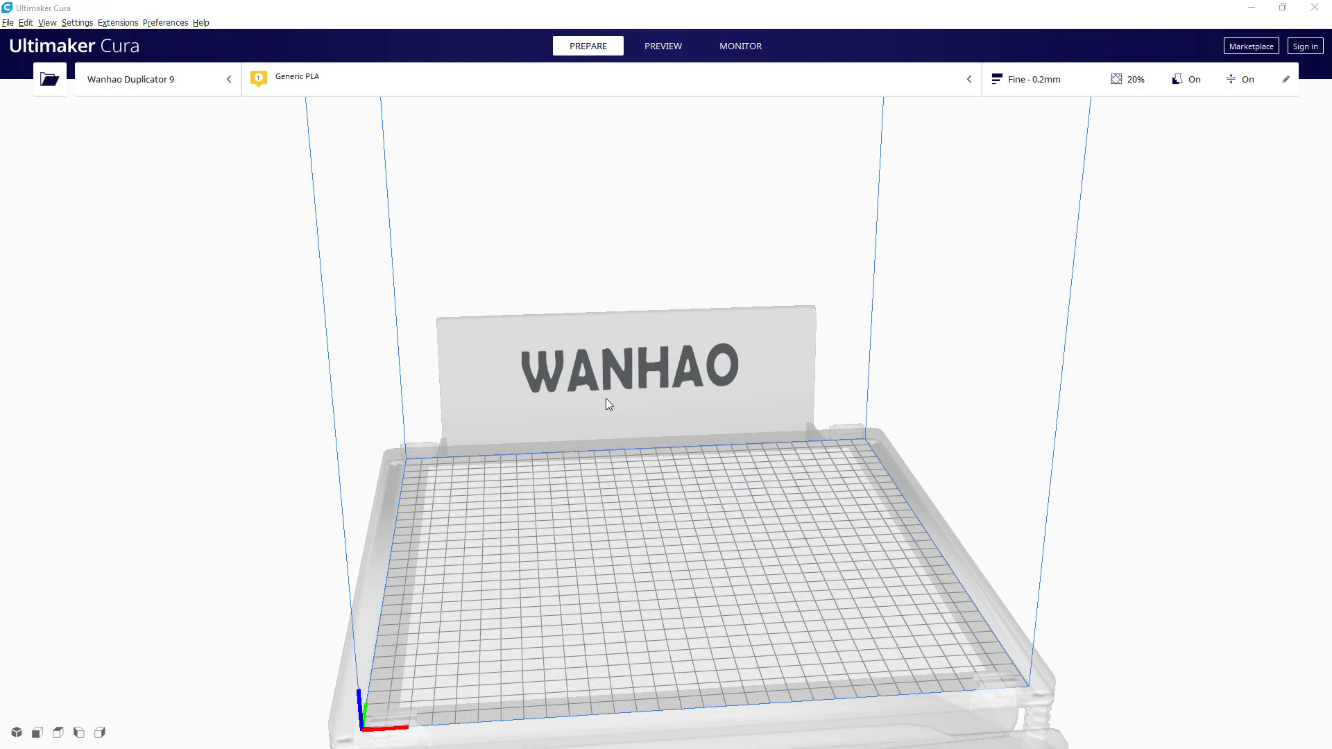
pyautogui.click(177, 23)
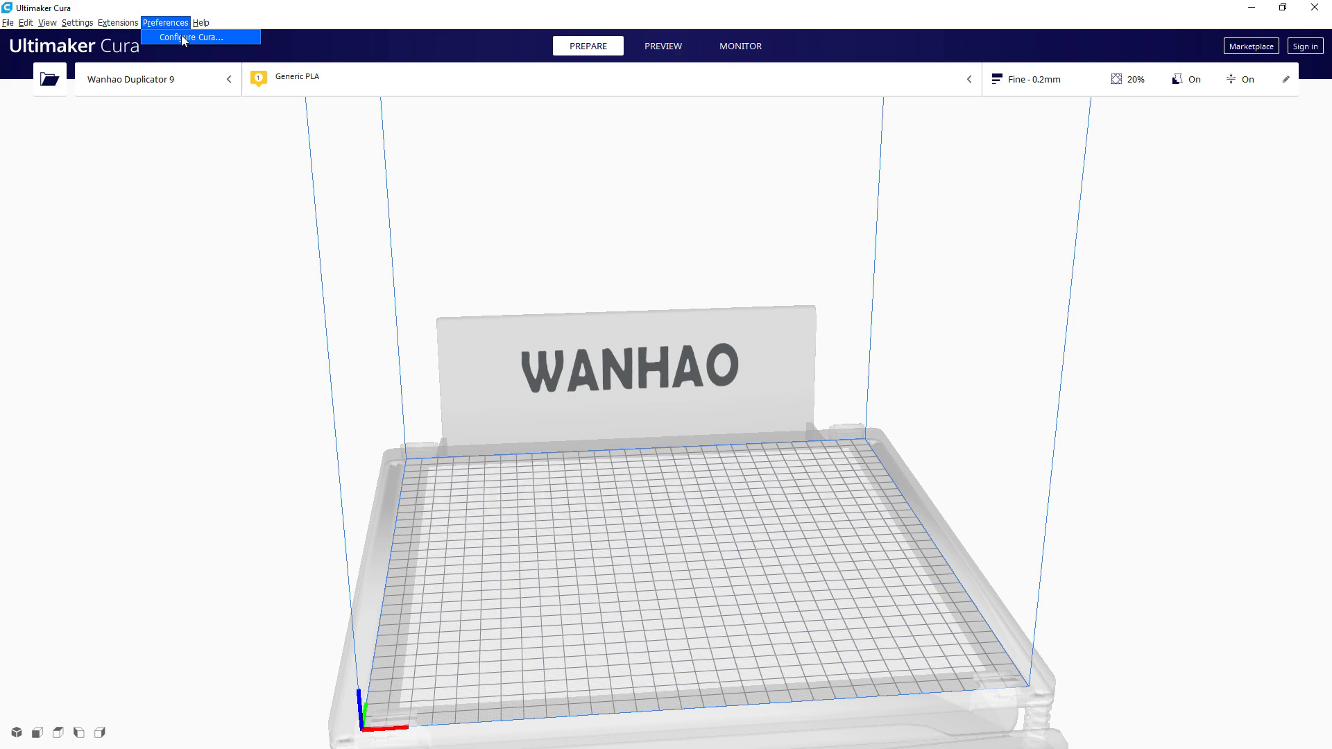
pyautogui.click(182, 38)
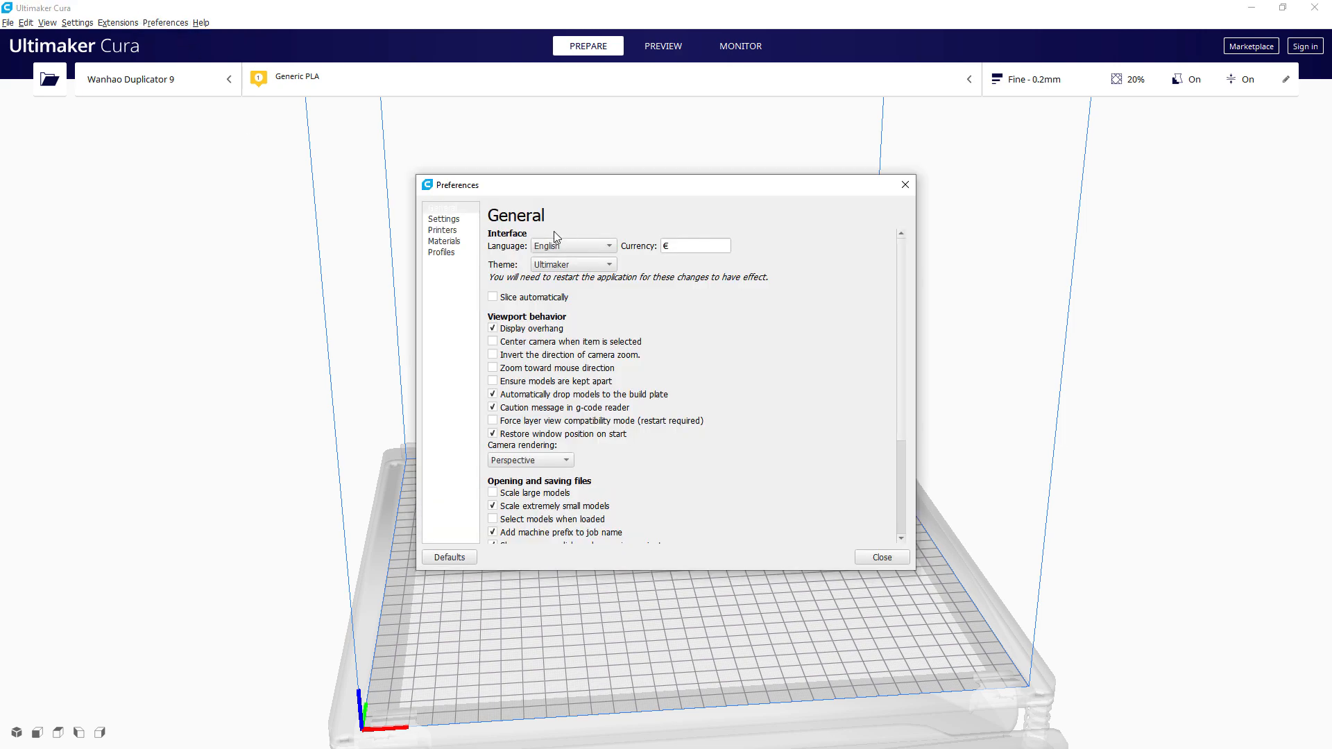
pyautogui.click(553, 249)
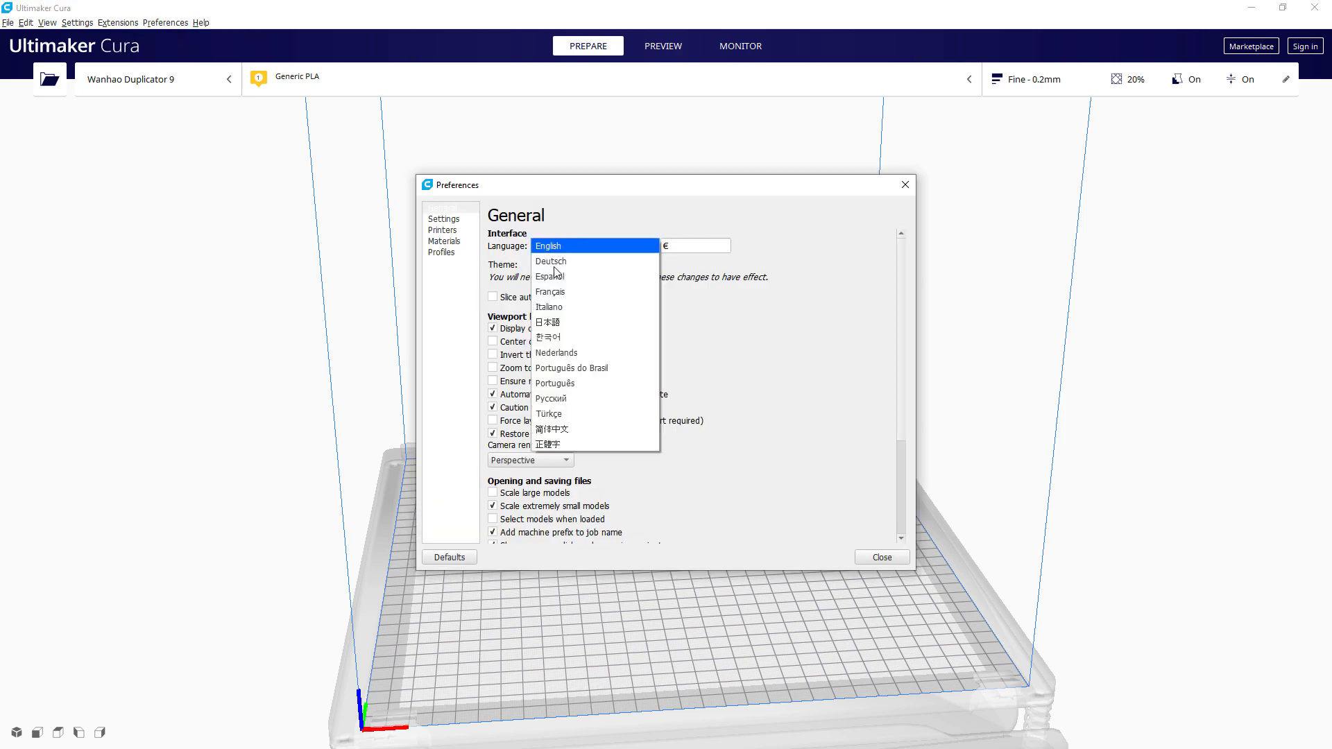
pyautogui.click(563, 294)
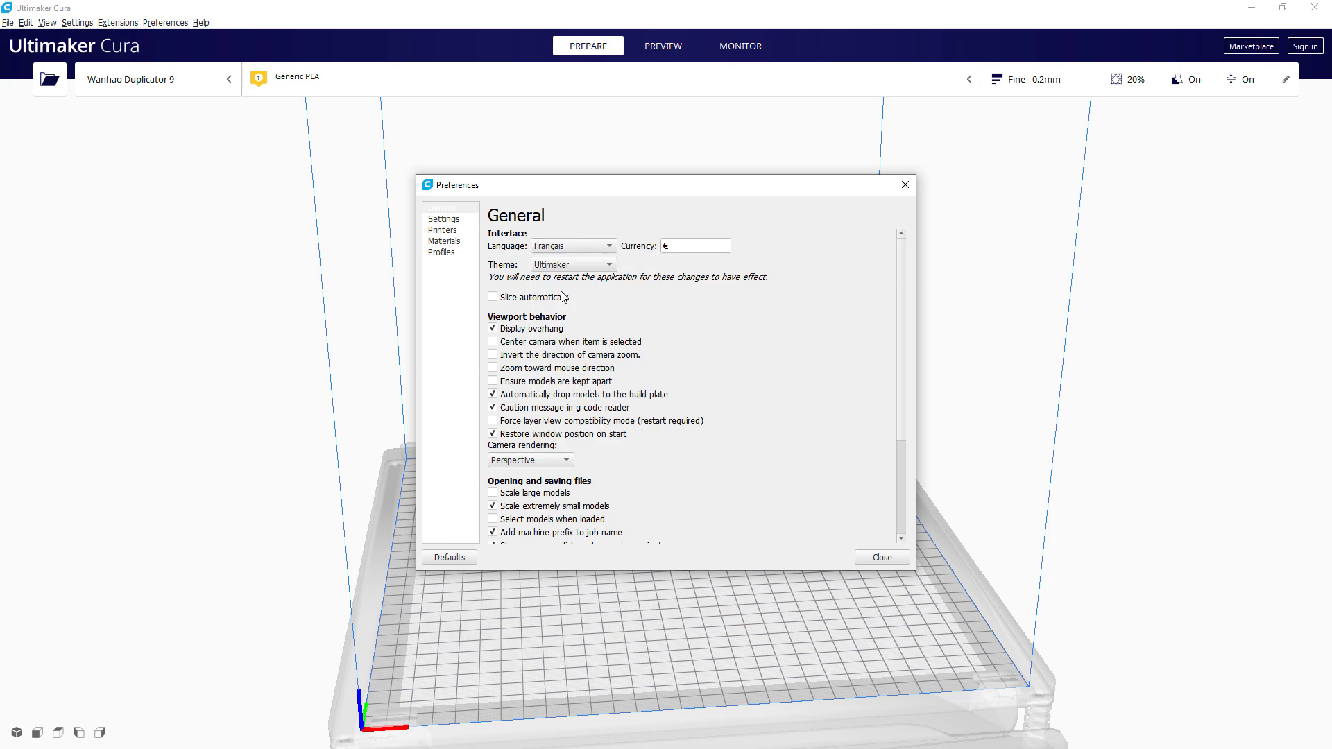
pyautogui.click(876, 558)
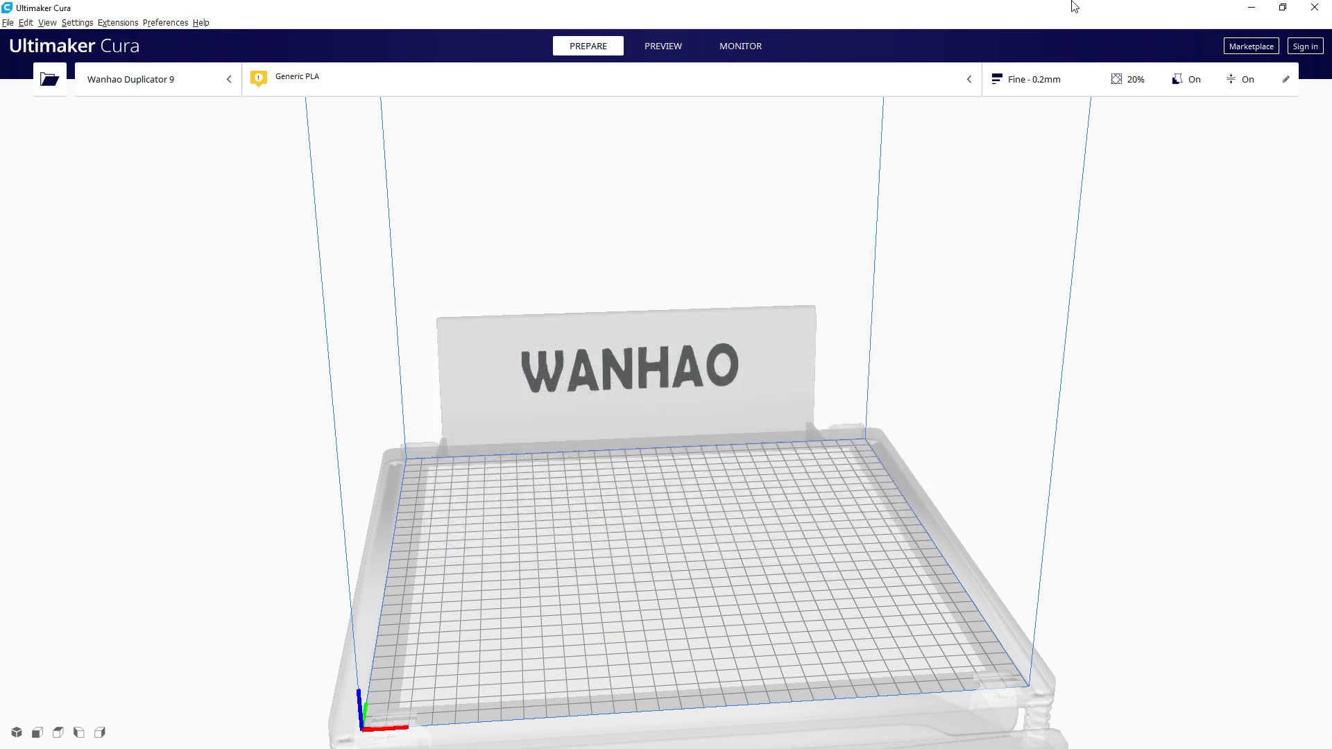
pyautogui.click(1315, 7)
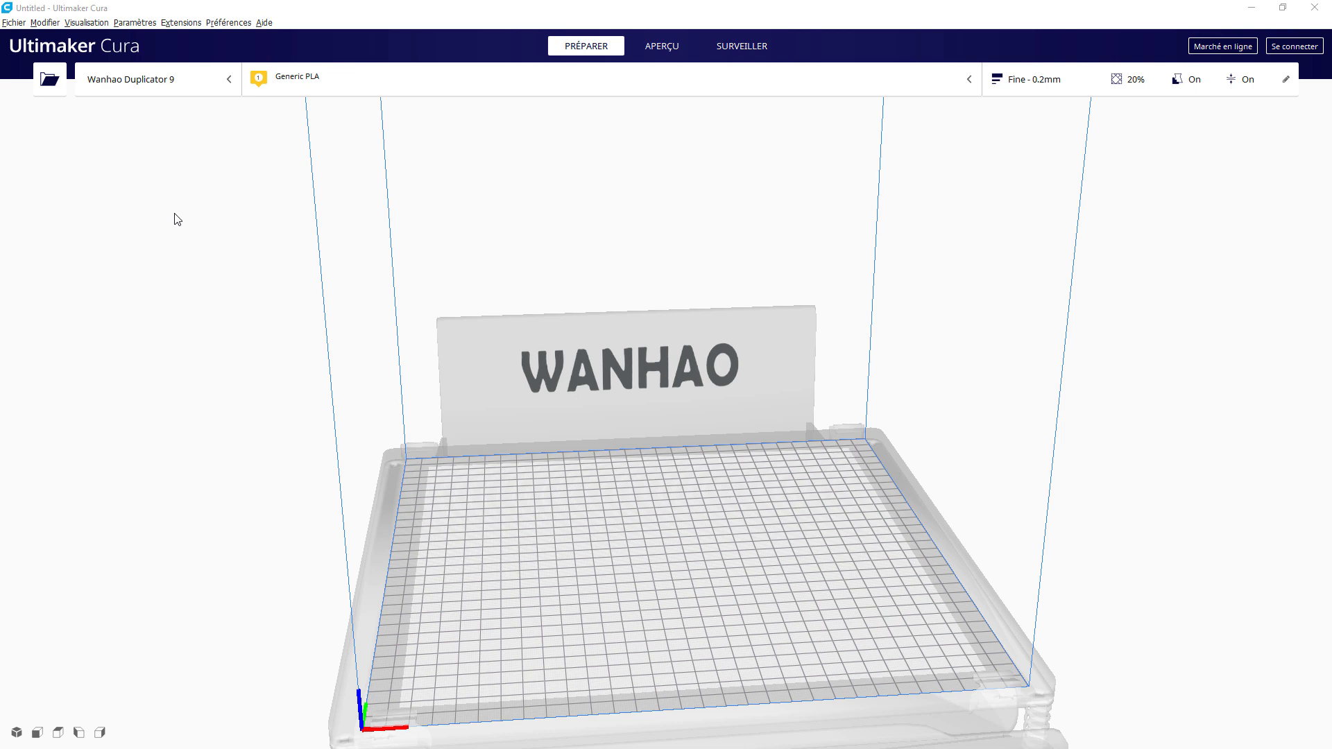
# Step: Open the Duplicator 9's Paramètres de la machine from Gérer les imprimantes and select the build width field
pyautogui.click(154, 80)
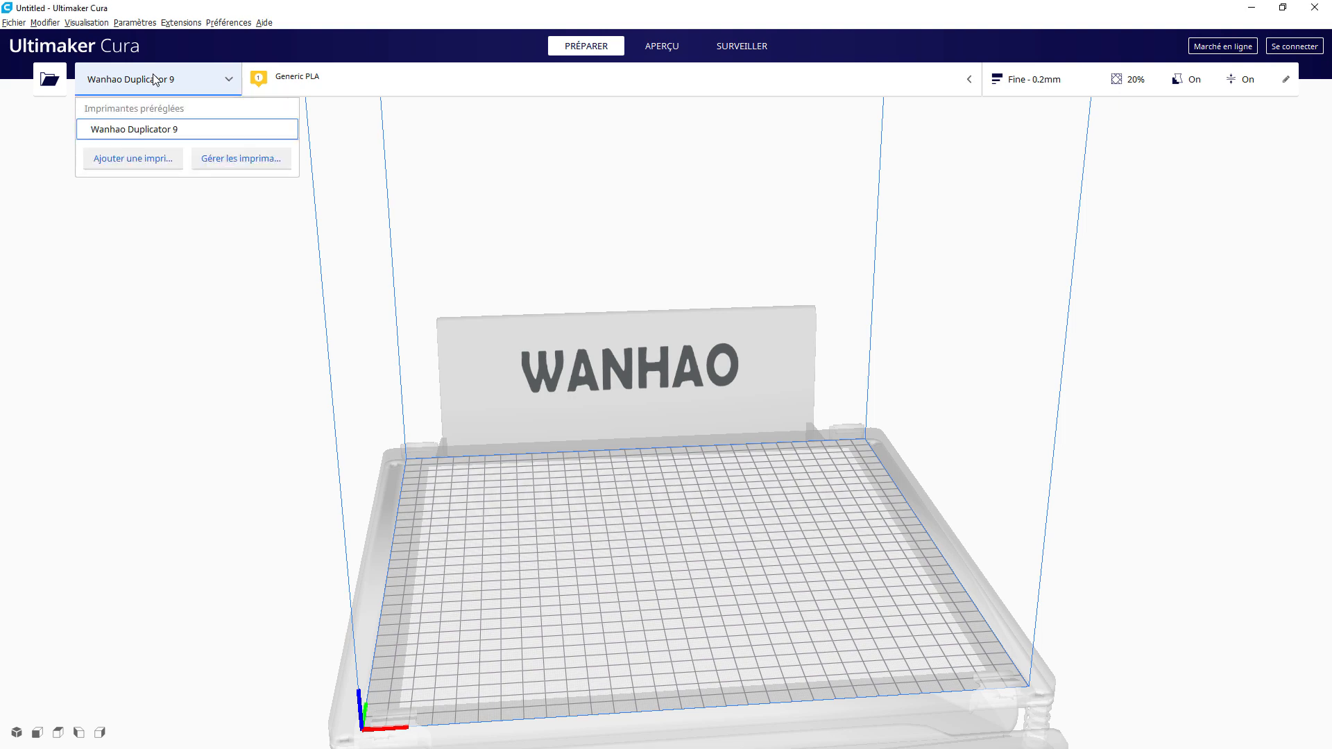
pyautogui.click(234, 161)
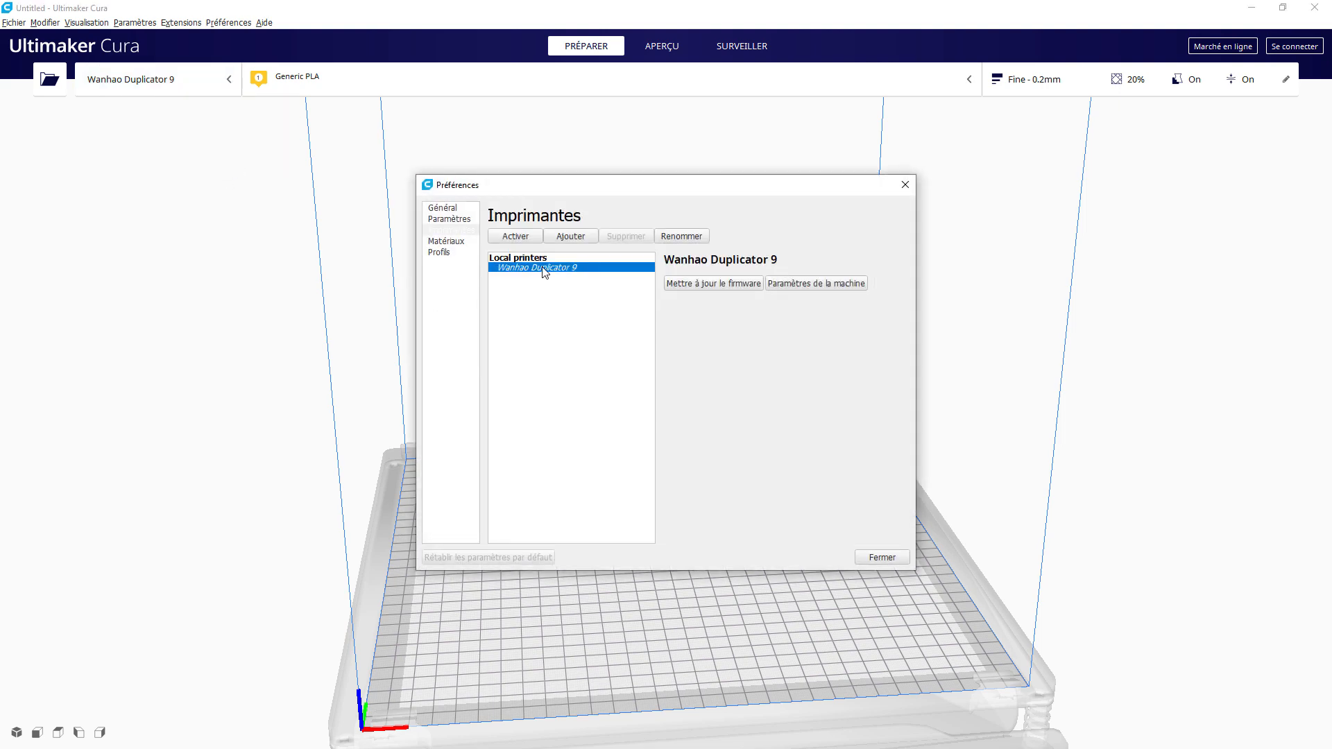
pyautogui.click(800, 285)
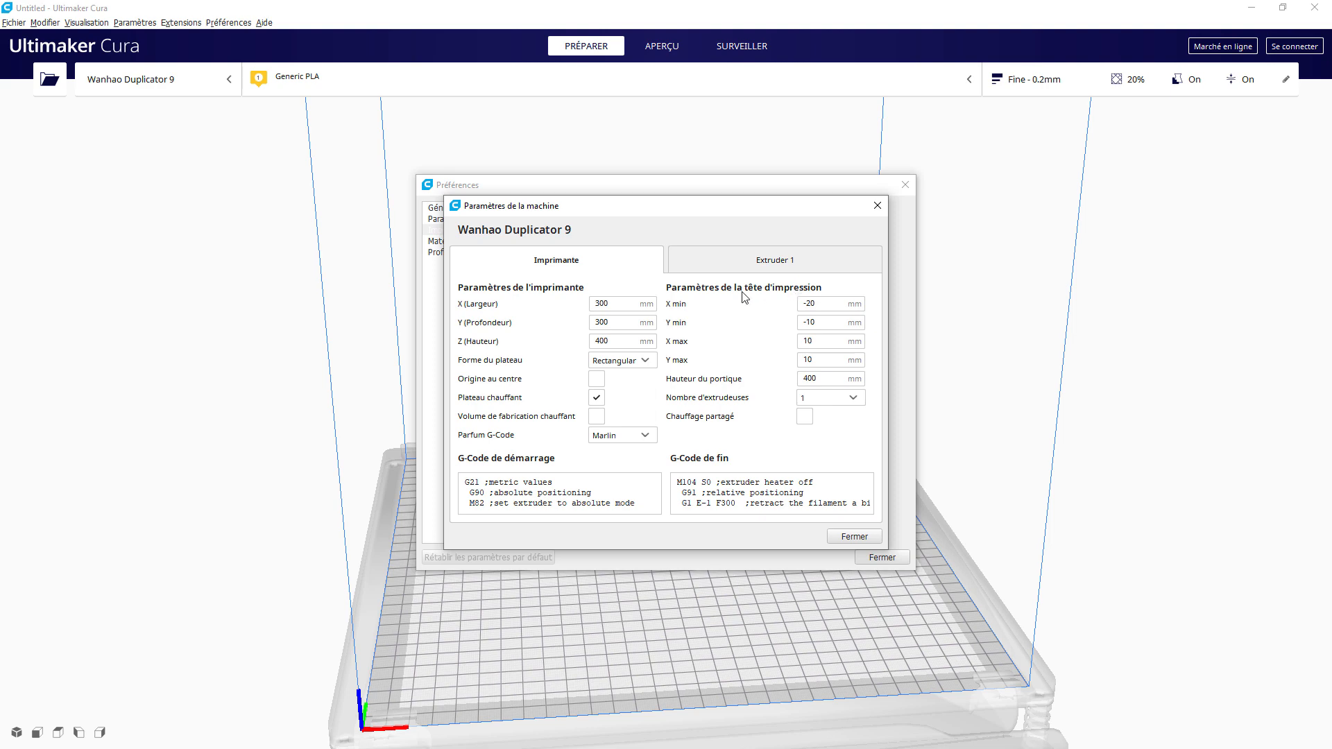
pyautogui.click(603, 303)
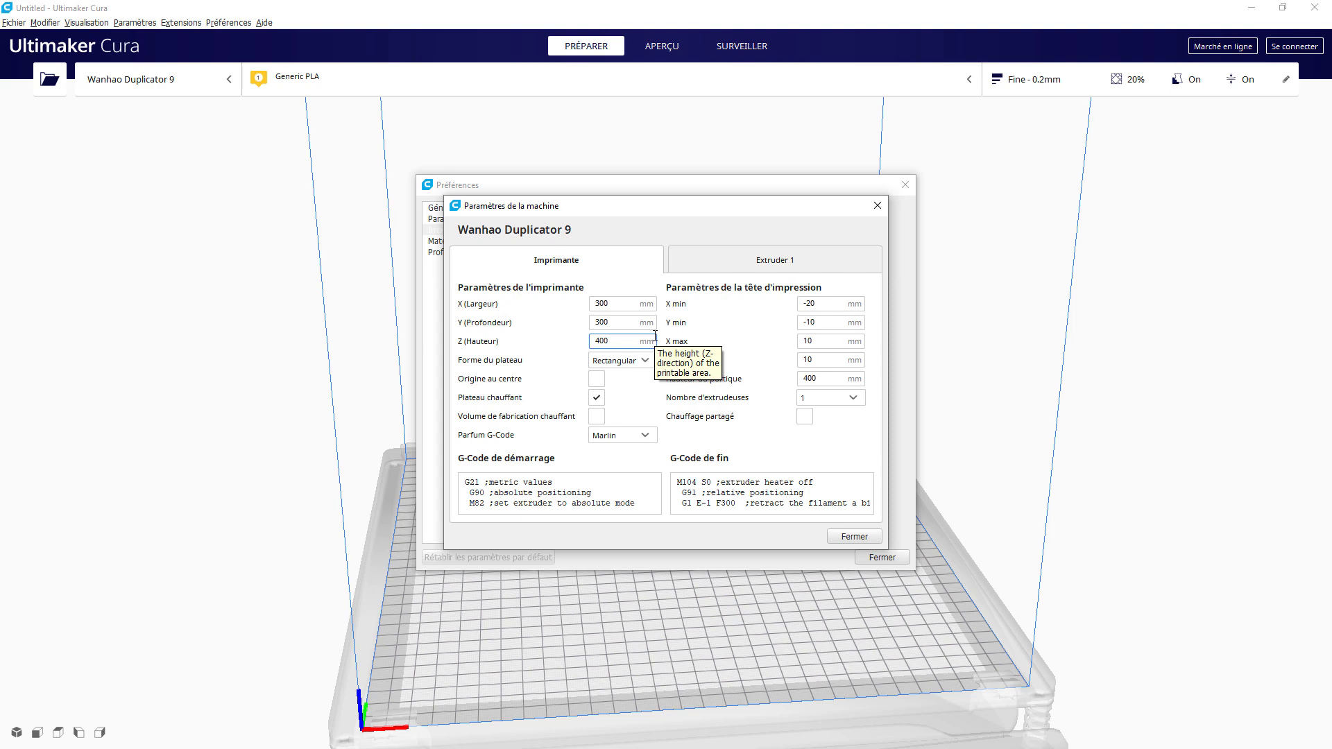
pyautogui.doubleClick(610, 303)
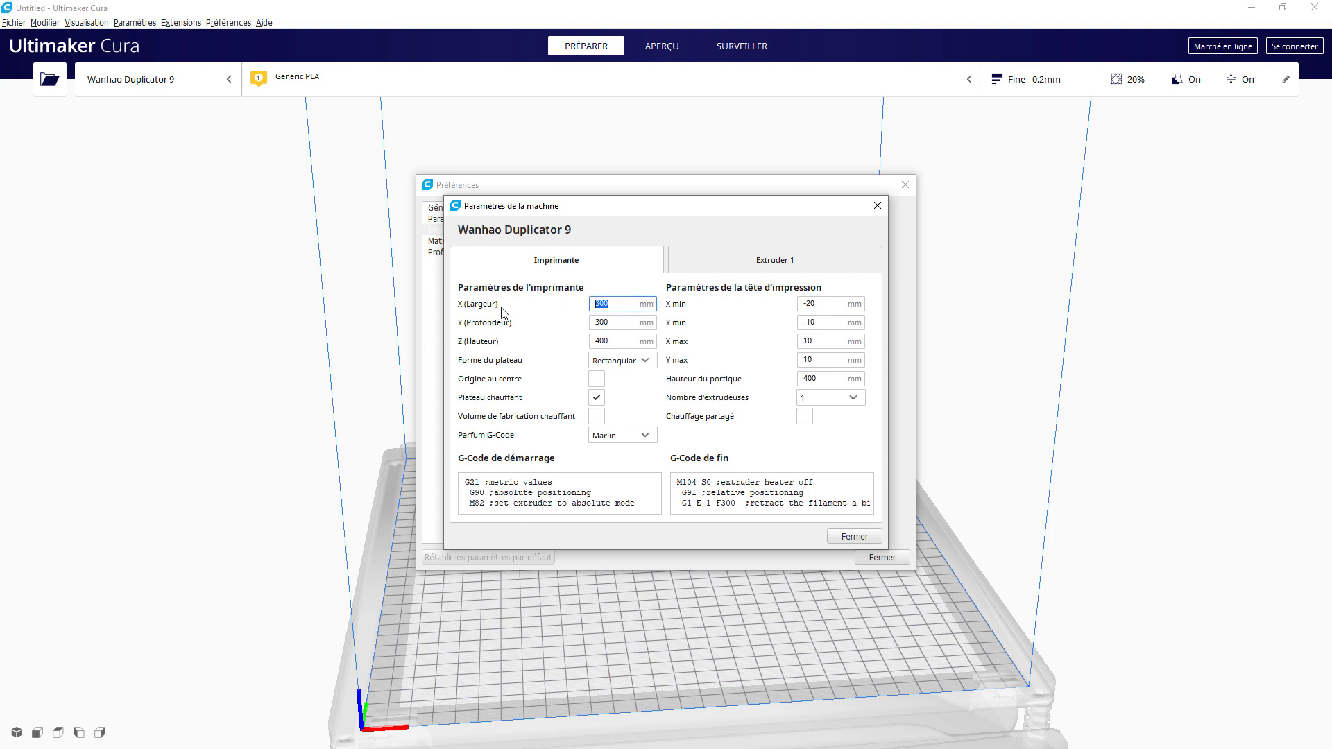
pyautogui.write('500')
pyautogui.press('Tab')
pyautogui.write('500')
pyautogui.press('Tab')
pyautogui.write('500')
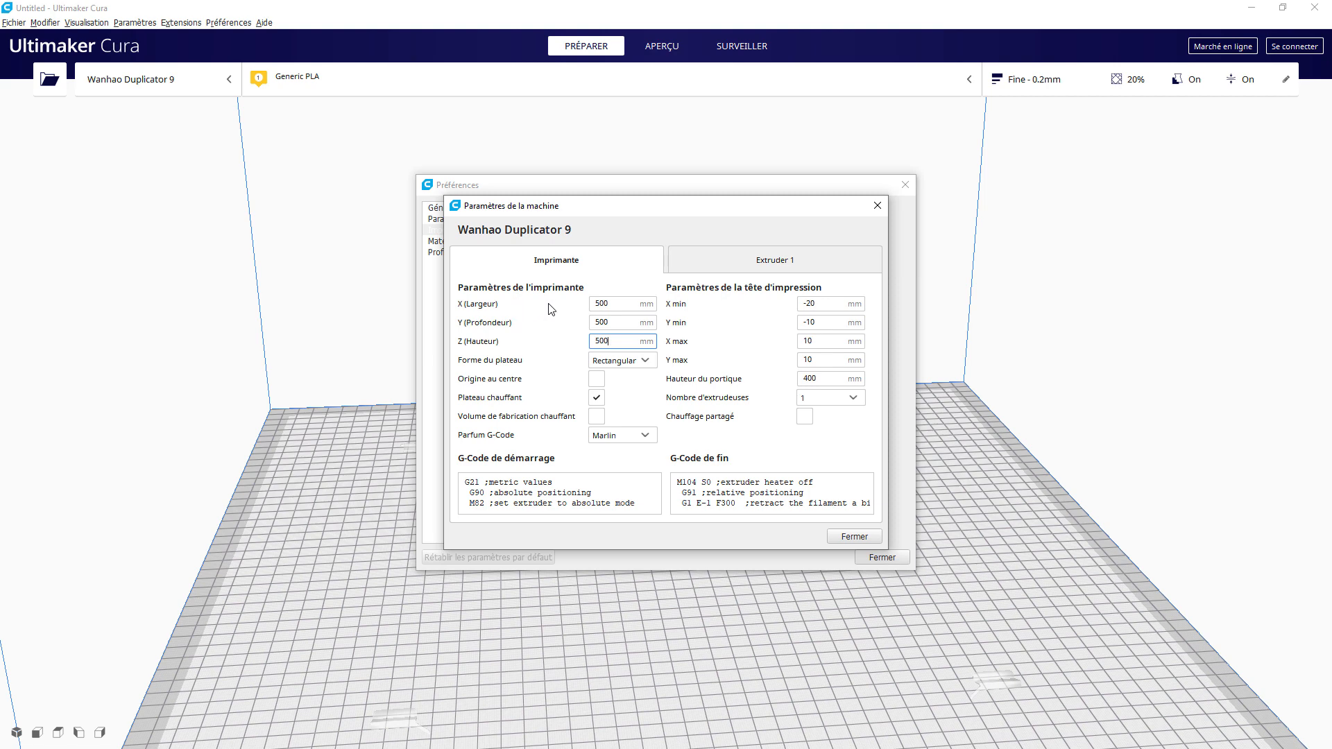
pyautogui.click(726, 259)
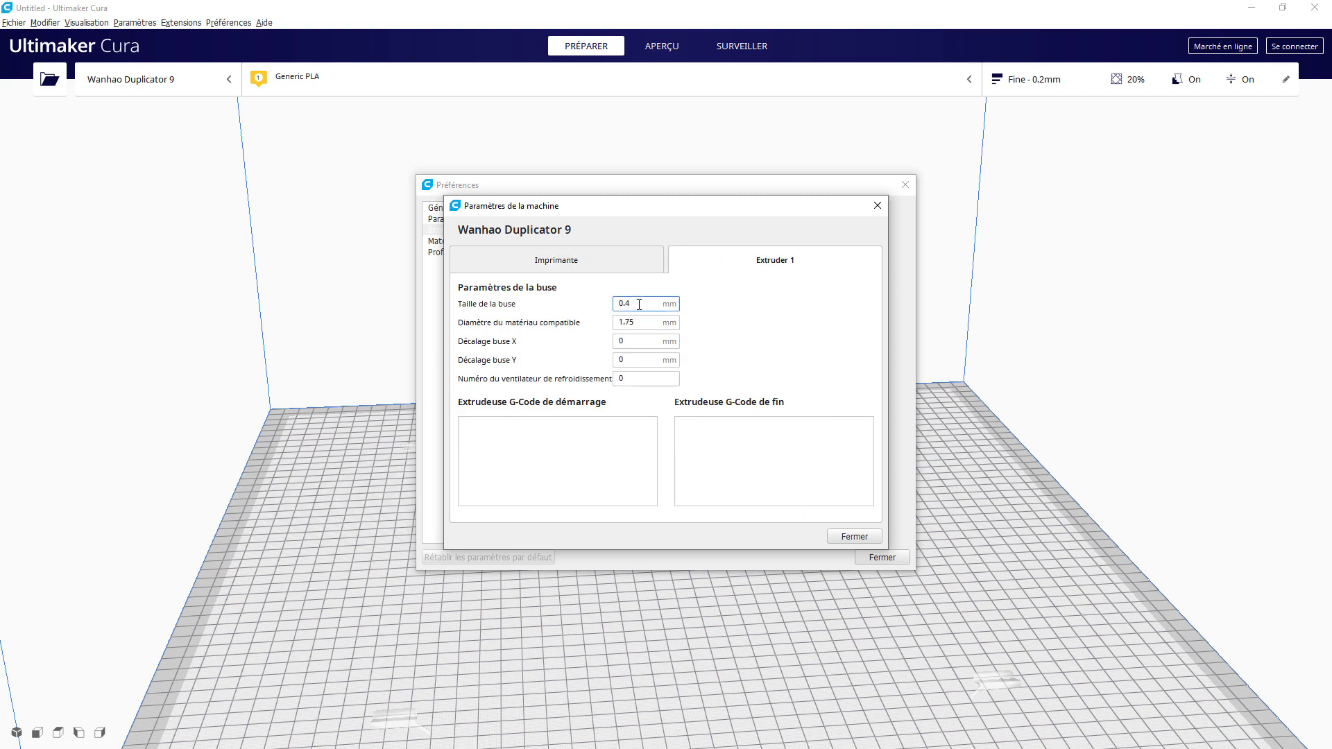
pyautogui.click(640, 304)
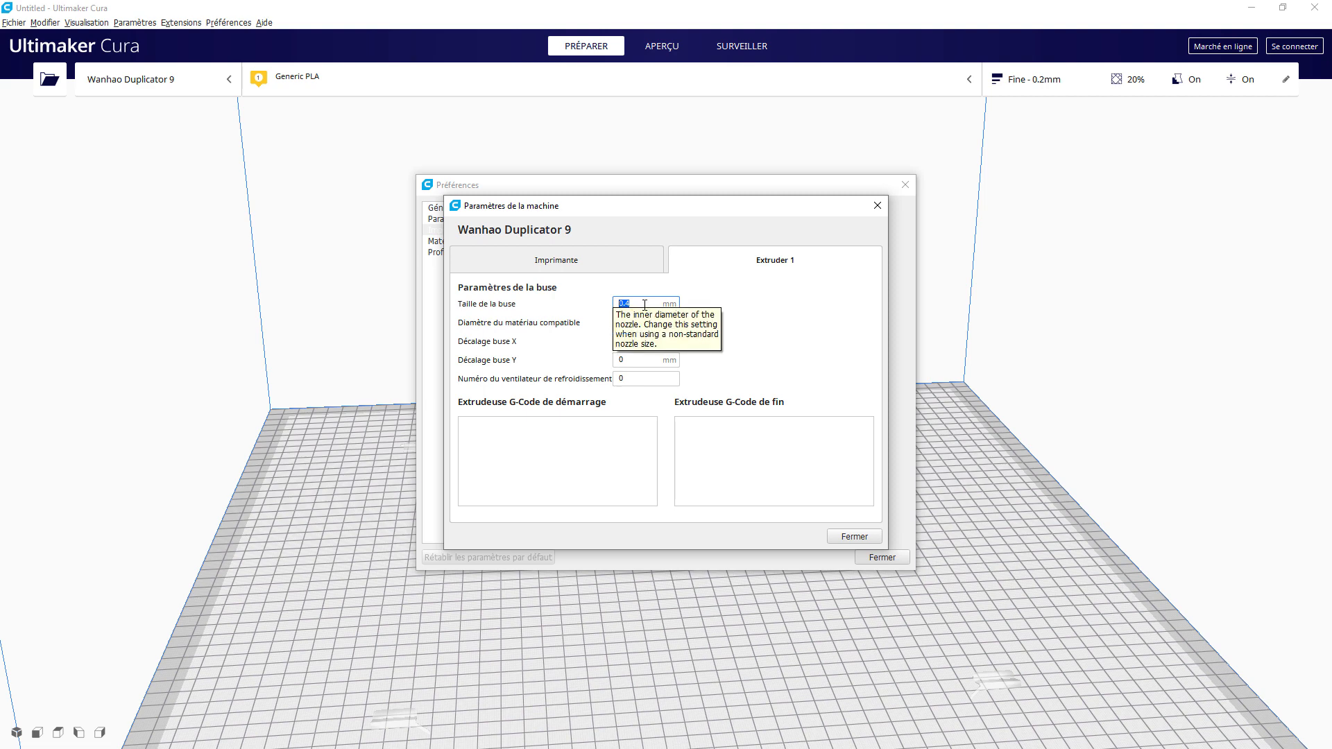
pyautogui.click(573, 260)
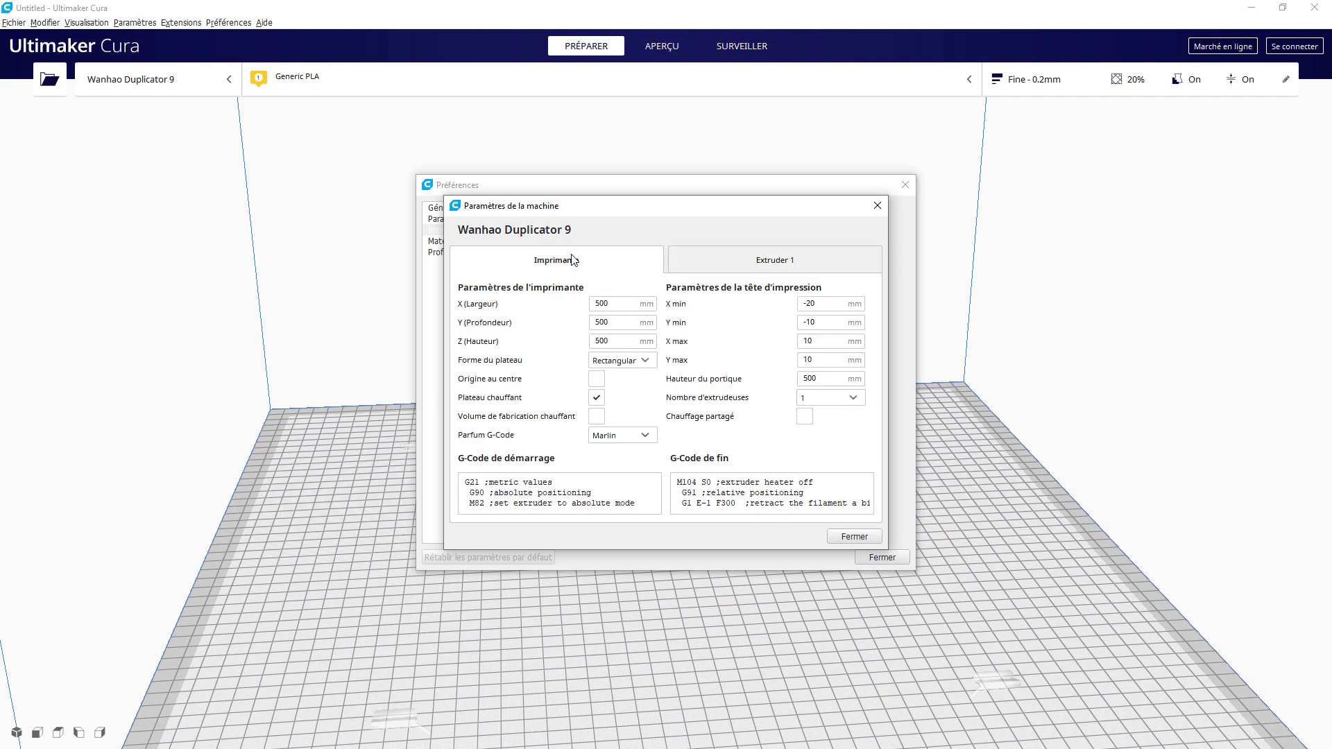
pyautogui.press('Tab')
pyautogui.write('300')
pyautogui.press('Tab')
pyautogui.write('300')
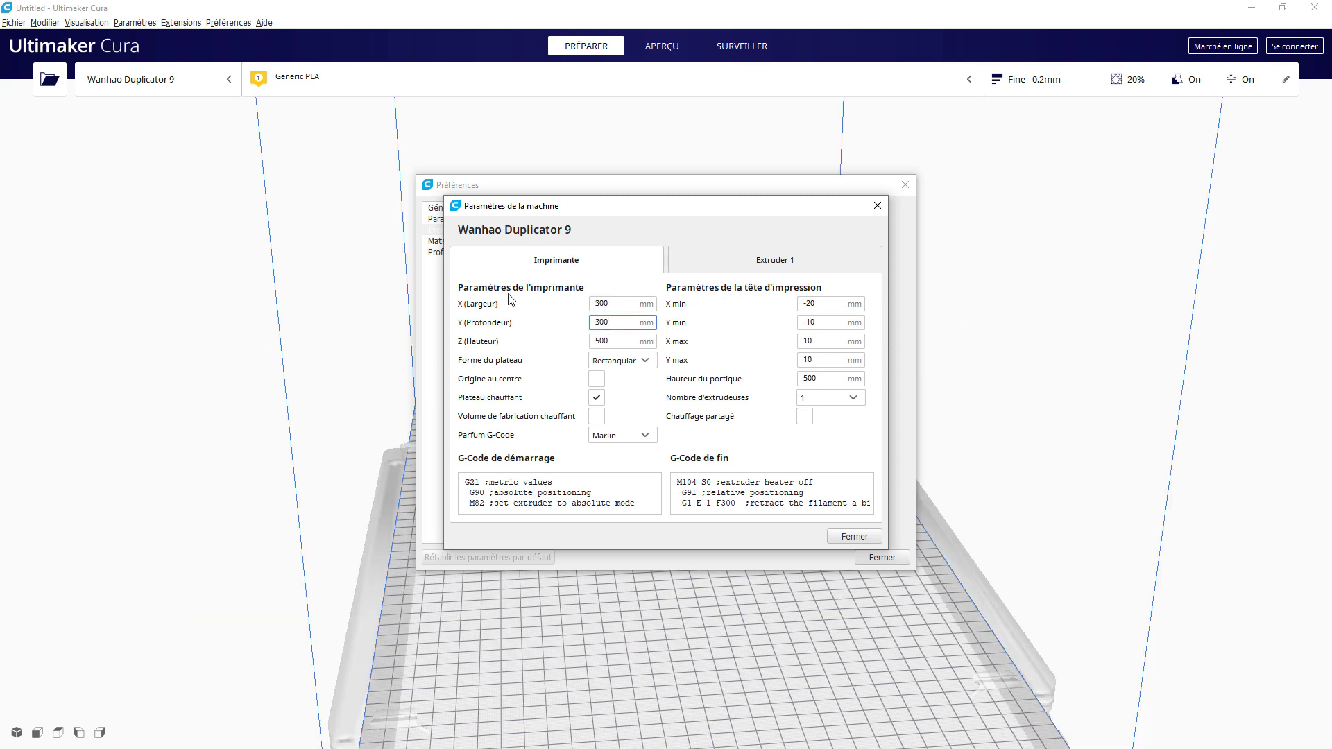
pyautogui.press('Tab')
pyautogui.write('400')
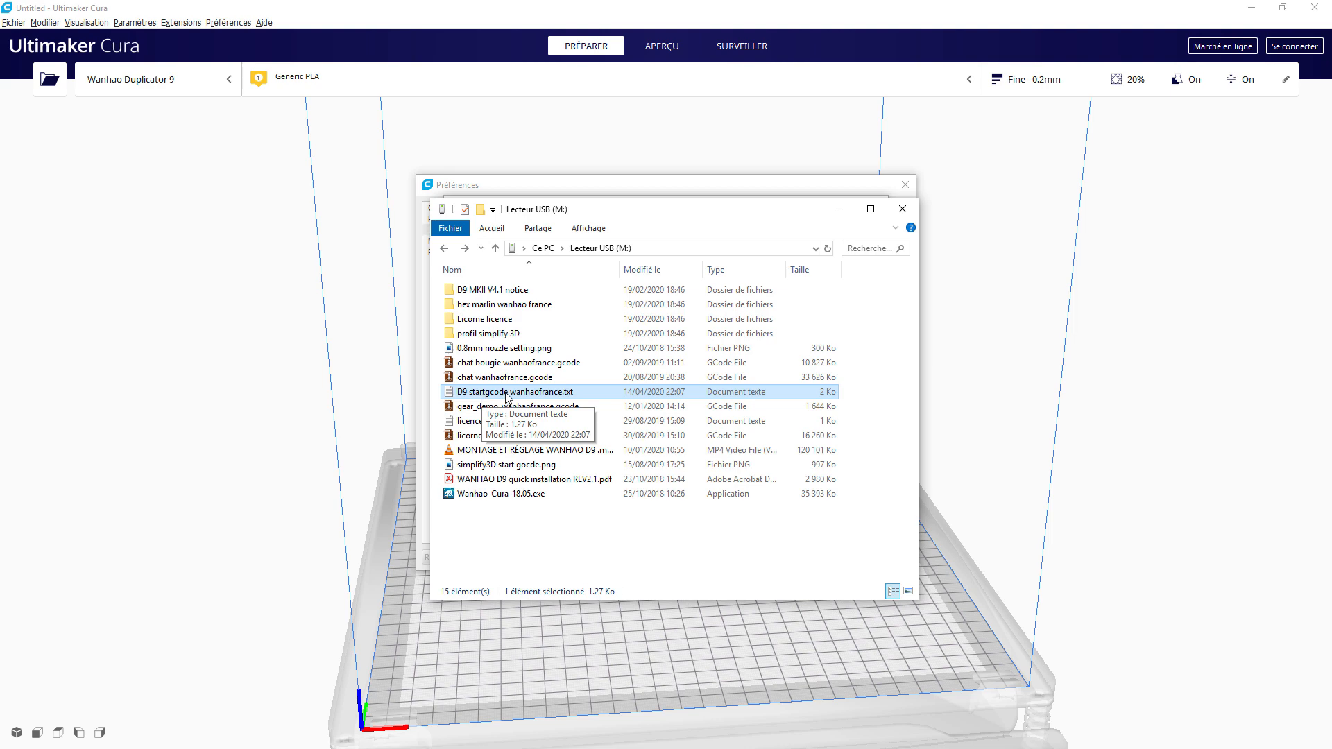
# Step: Copy the start G-code from D9 startgcode wanhaofrance.txt and select Cura's existing start G-code
pyautogui.doubleClick(507, 392)
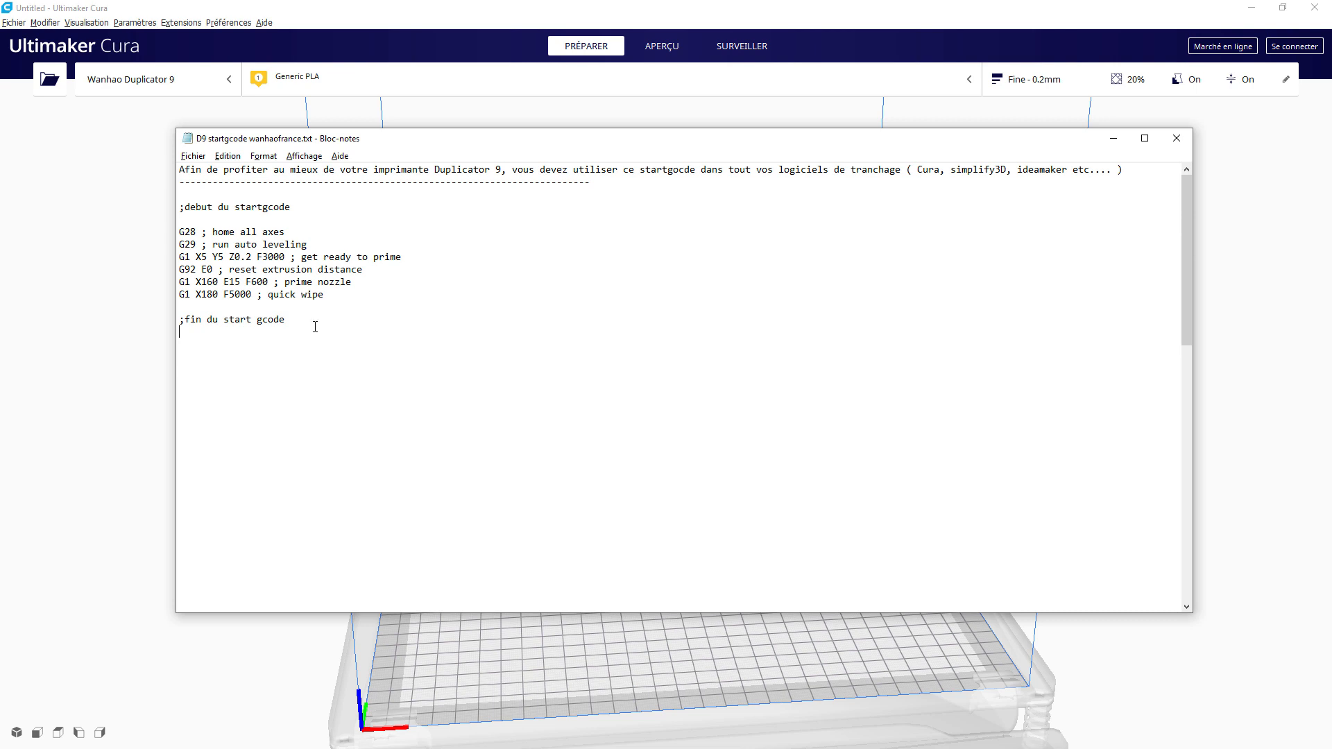
pyautogui.moveTo(315, 326); pyautogui.dragTo(178, 206)
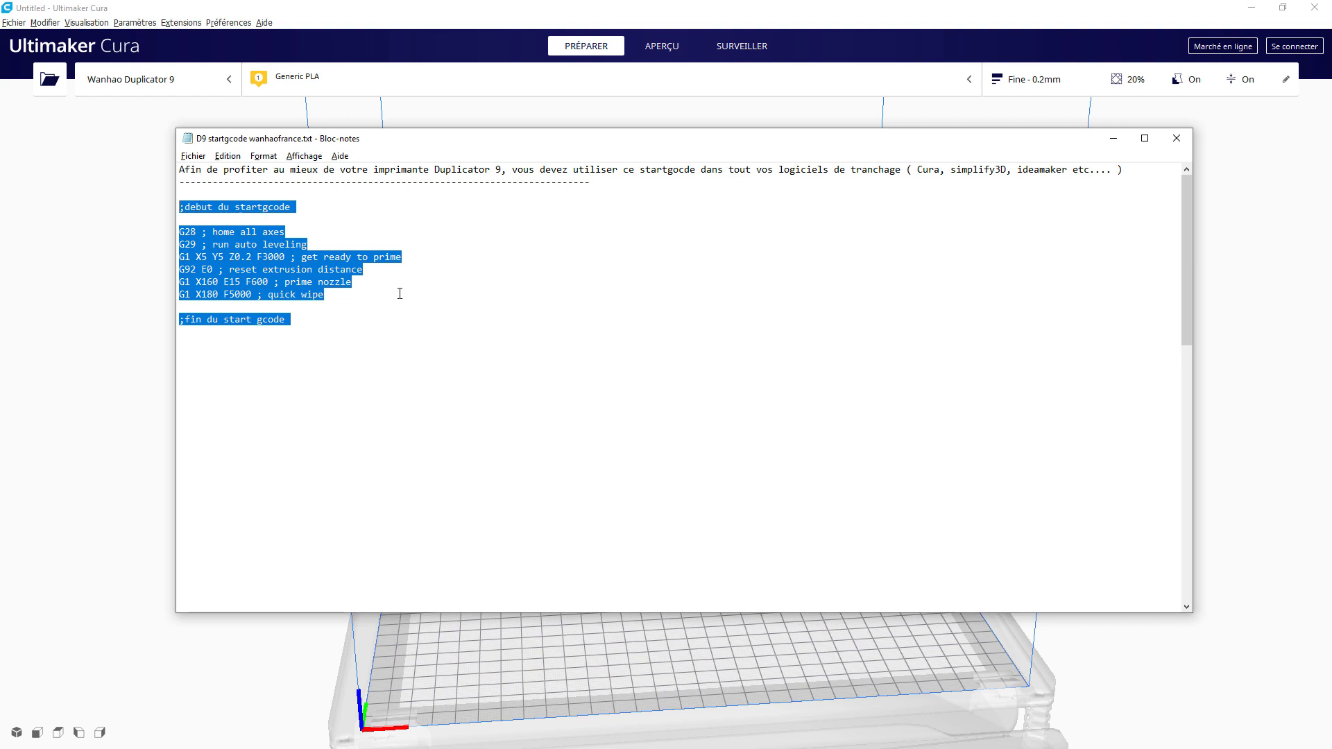
pyautogui.hotkey('alt', 'Tab')
pyautogui.moveTo(464, 480); pyautogui.dragTo(525, 531)
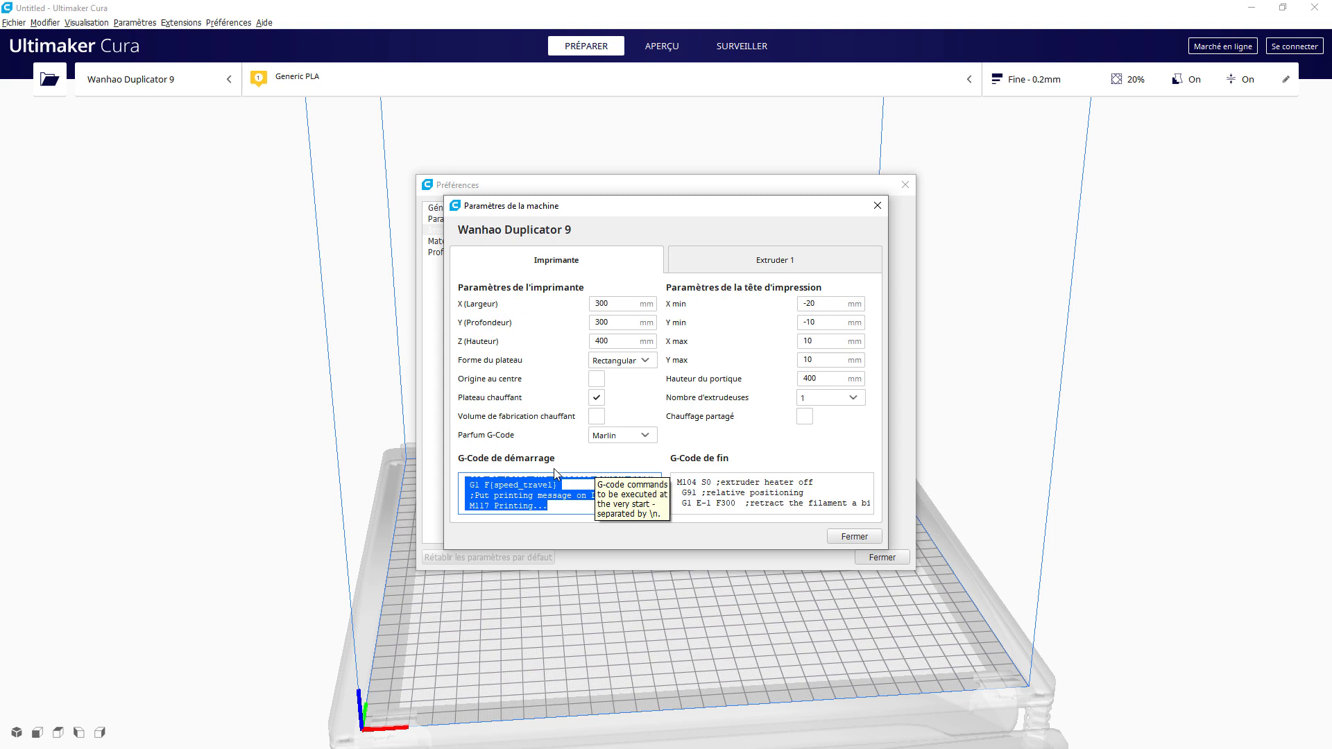
# Step: Paste the D9 block into G-Code de démarrage, check its G29 line, and close the machine settings
pyautogui.hotkey('ctrl', 'v')
pyautogui.scroll(5, 553, 493)
pyautogui.scroll(-1, 527, 493)
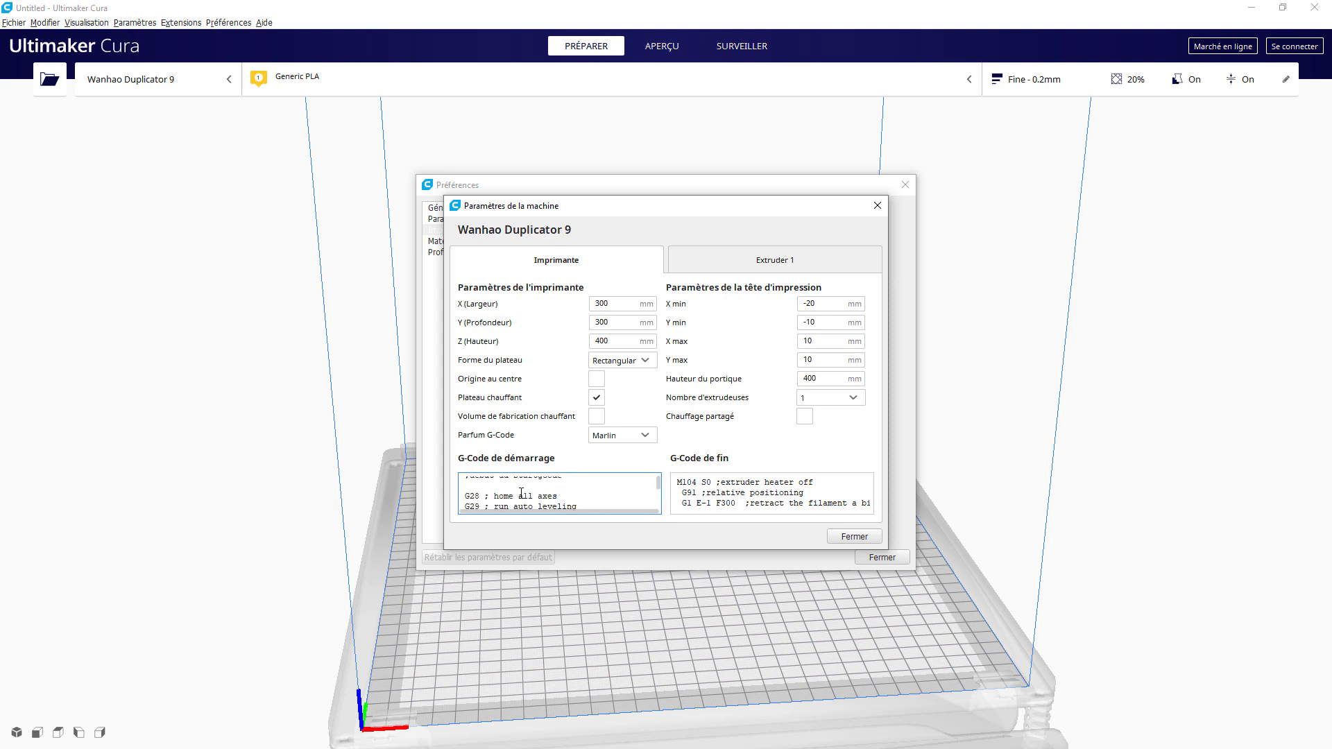
pyautogui.scroll(-4, 522, 492)
pyautogui.scroll(5, 527, 485)
pyautogui.moveTo(660, 482); pyautogui.dragTo(659, 482)
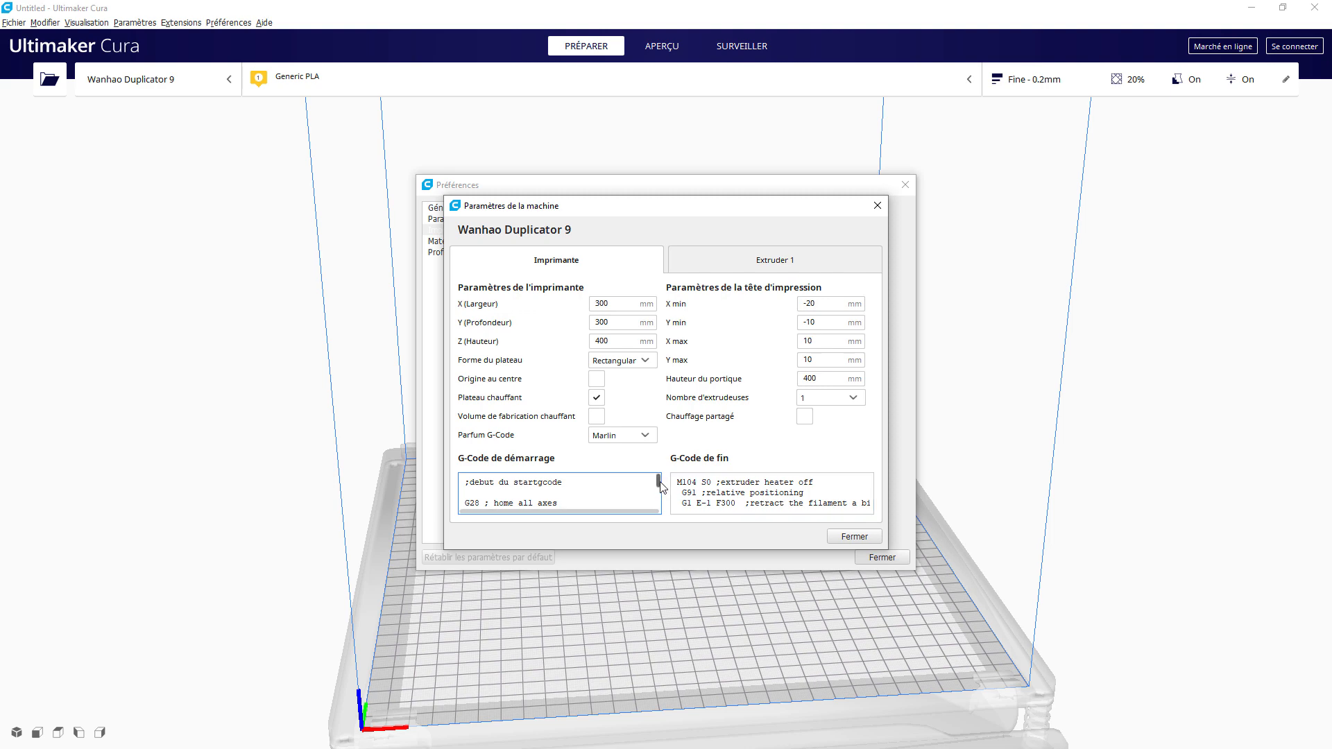
pyautogui.scroll(-1, 659, 485)
pyautogui.doubleClick(471, 502)
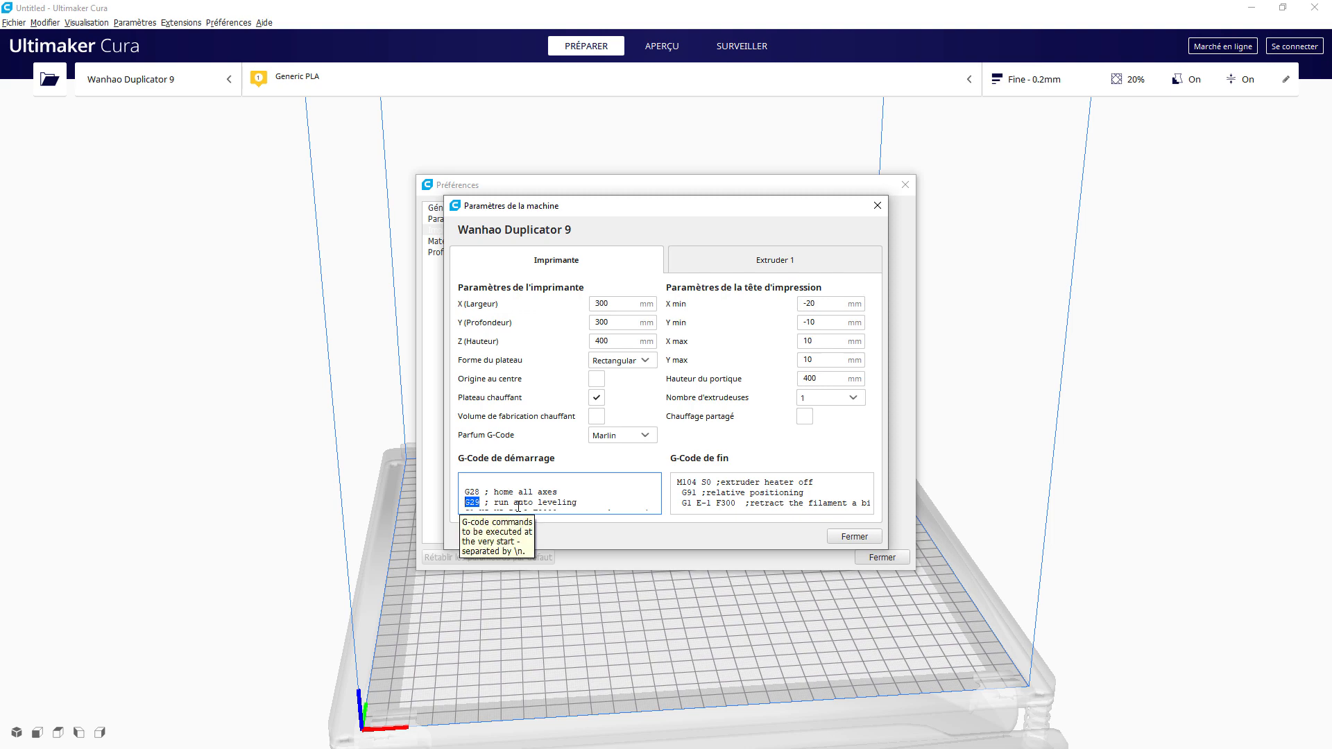
pyautogui.click(843, 535)
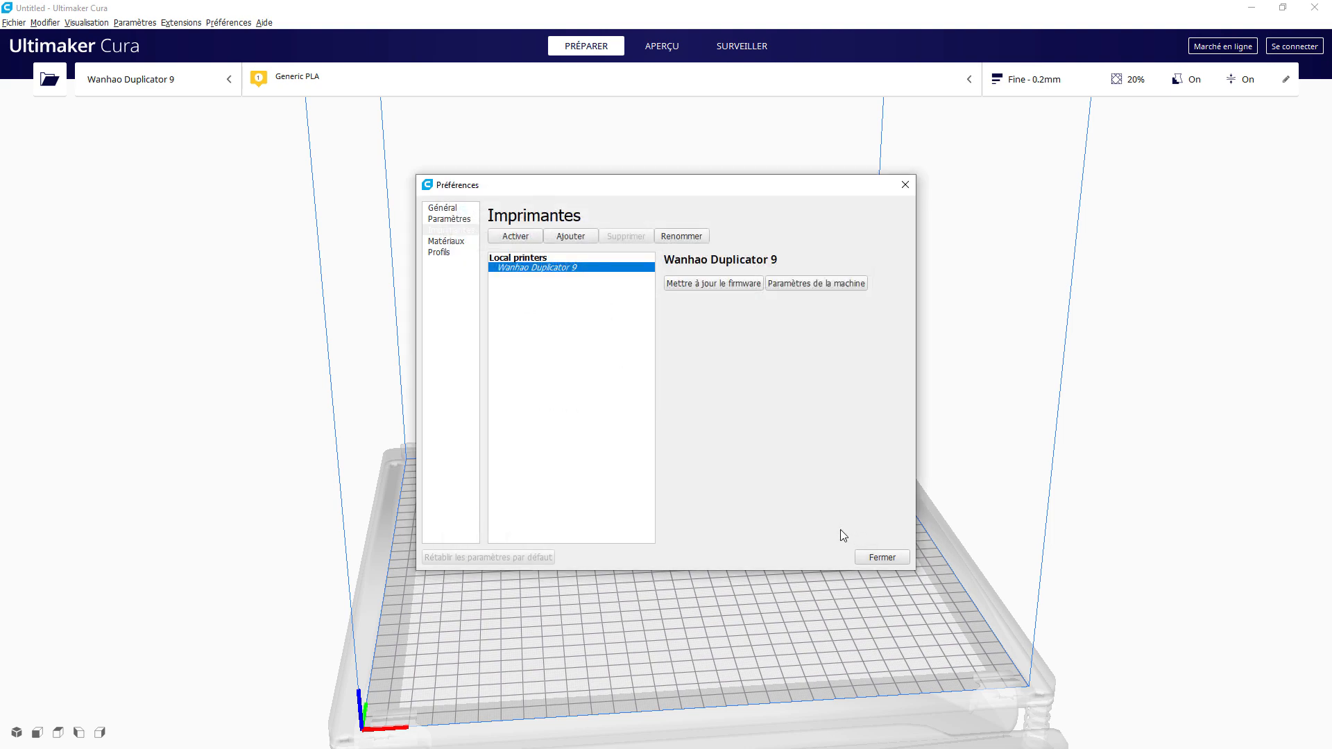
# Step: Close Cura's Préférences window
pyautogui.click(864, 557)
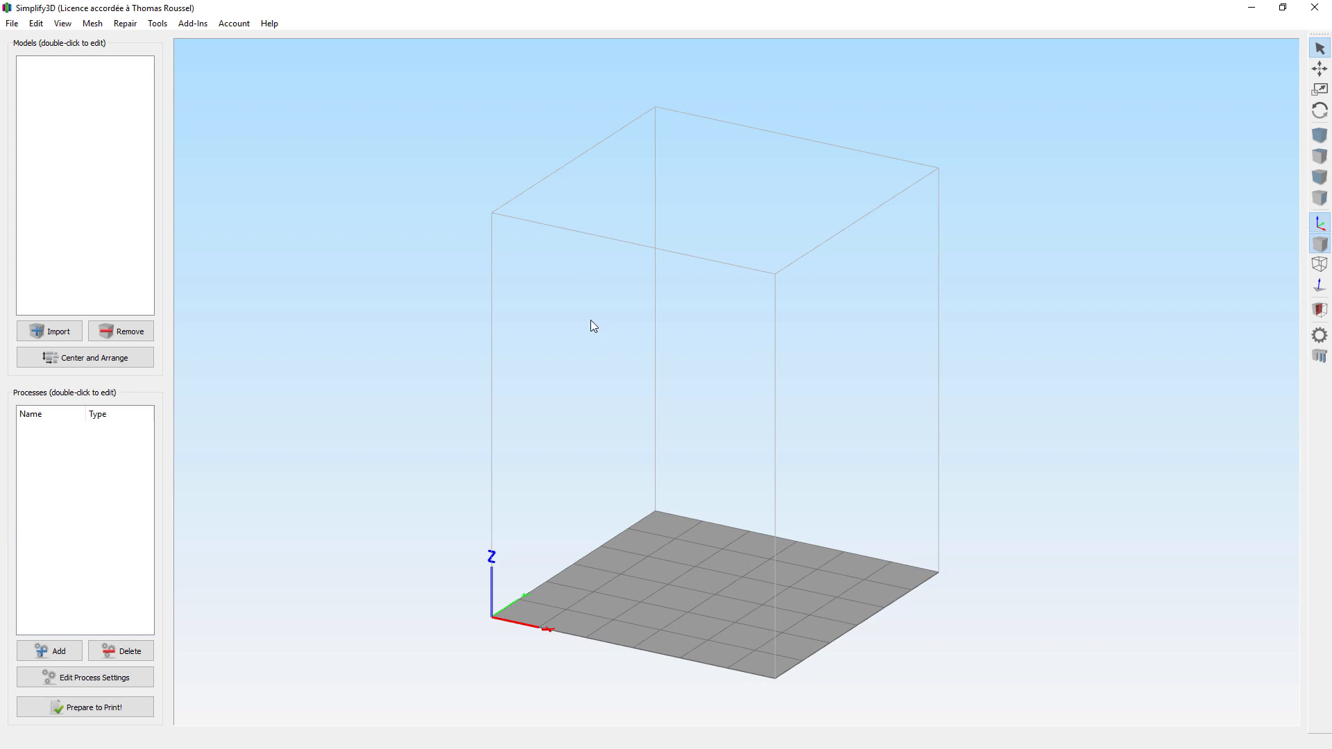
# Step: Change Simplify3D's language to French – Français through Help > Change Language
pyautogui.click(278, 25)
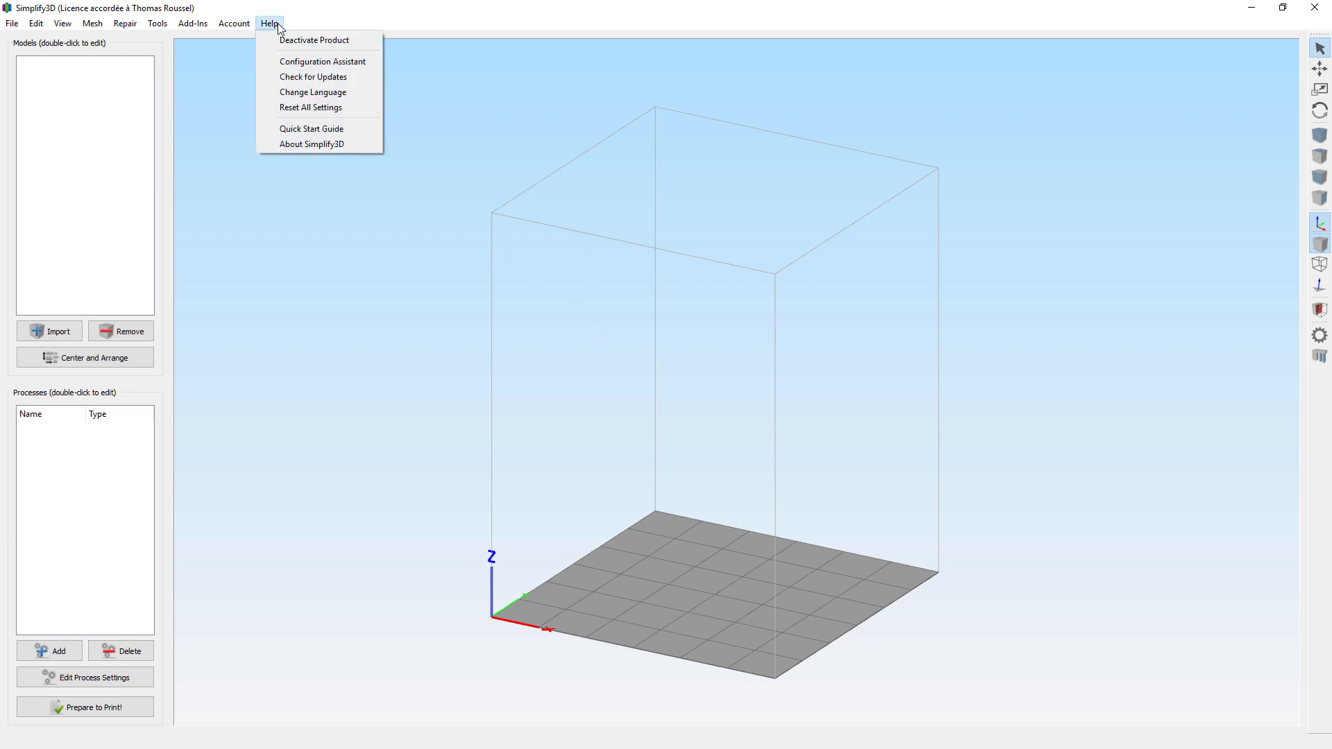
pyautogui.click(292, 92)
pyautogui.click(655, 372)
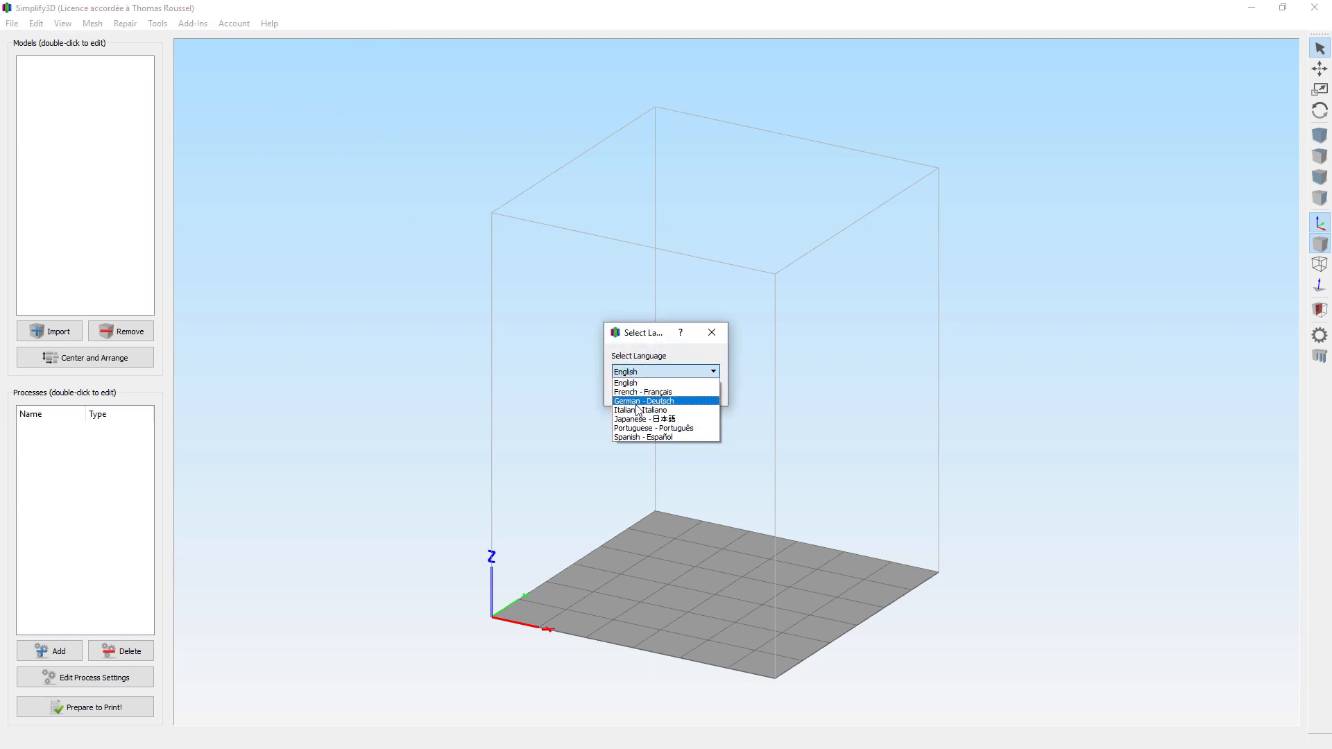
pyautogui.click(651, 392)
pyautogui.click(635, 390)
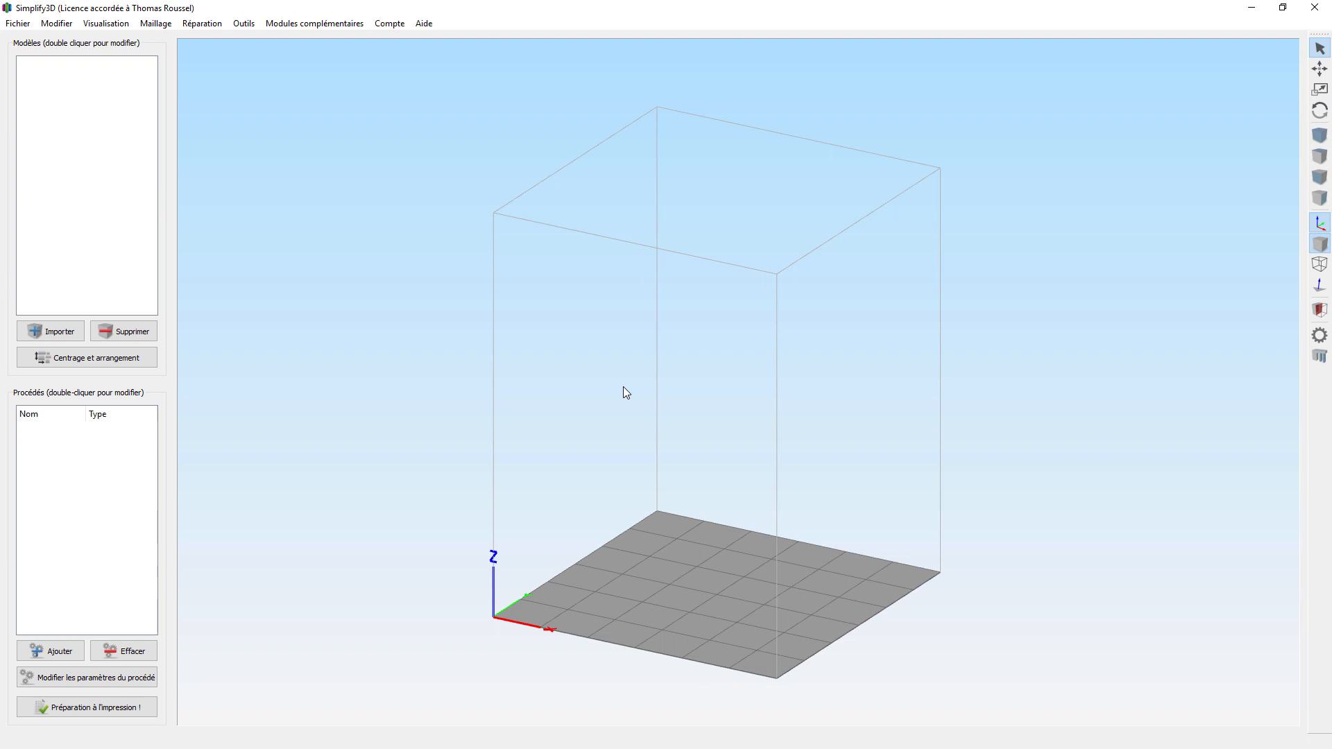
# Step: Run the Assistant de configuration with Wanhao Duplicator 9 chosen as the printer
pyautogui.click(424, 23)
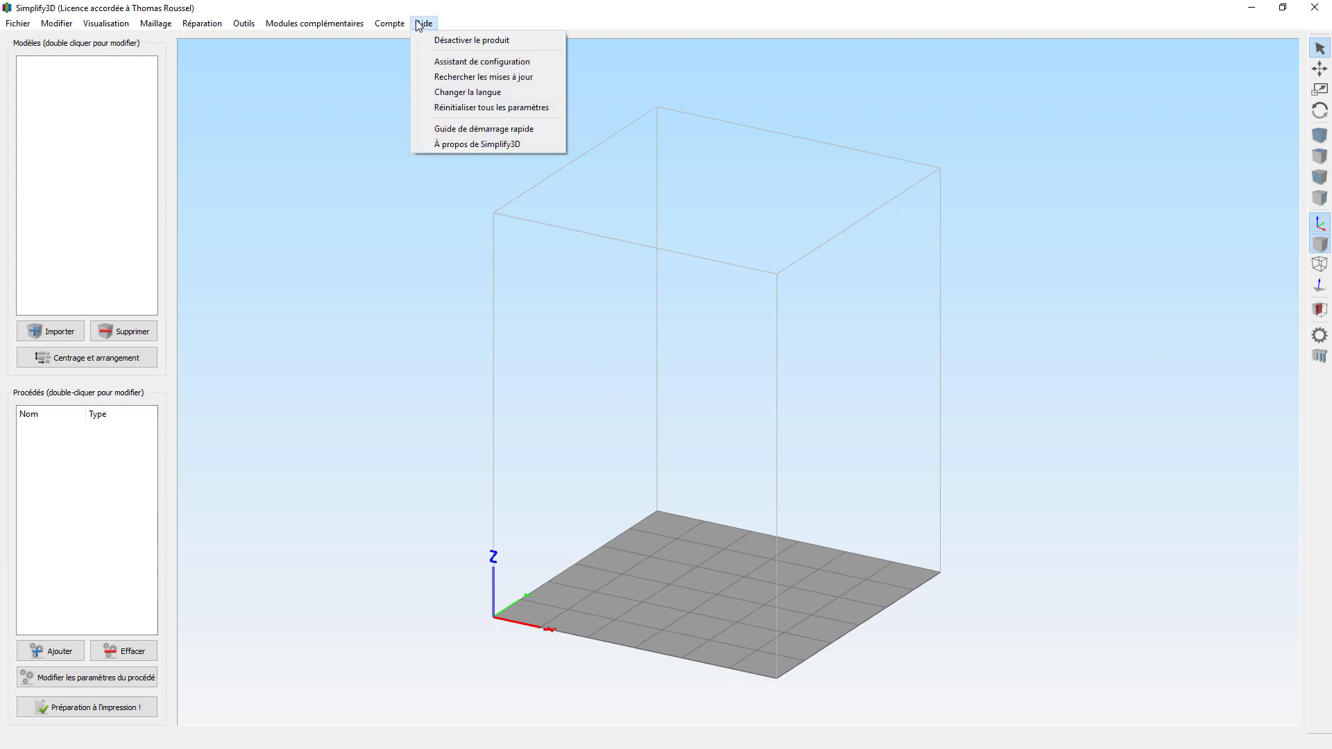
pyautogui.click(439, 62)
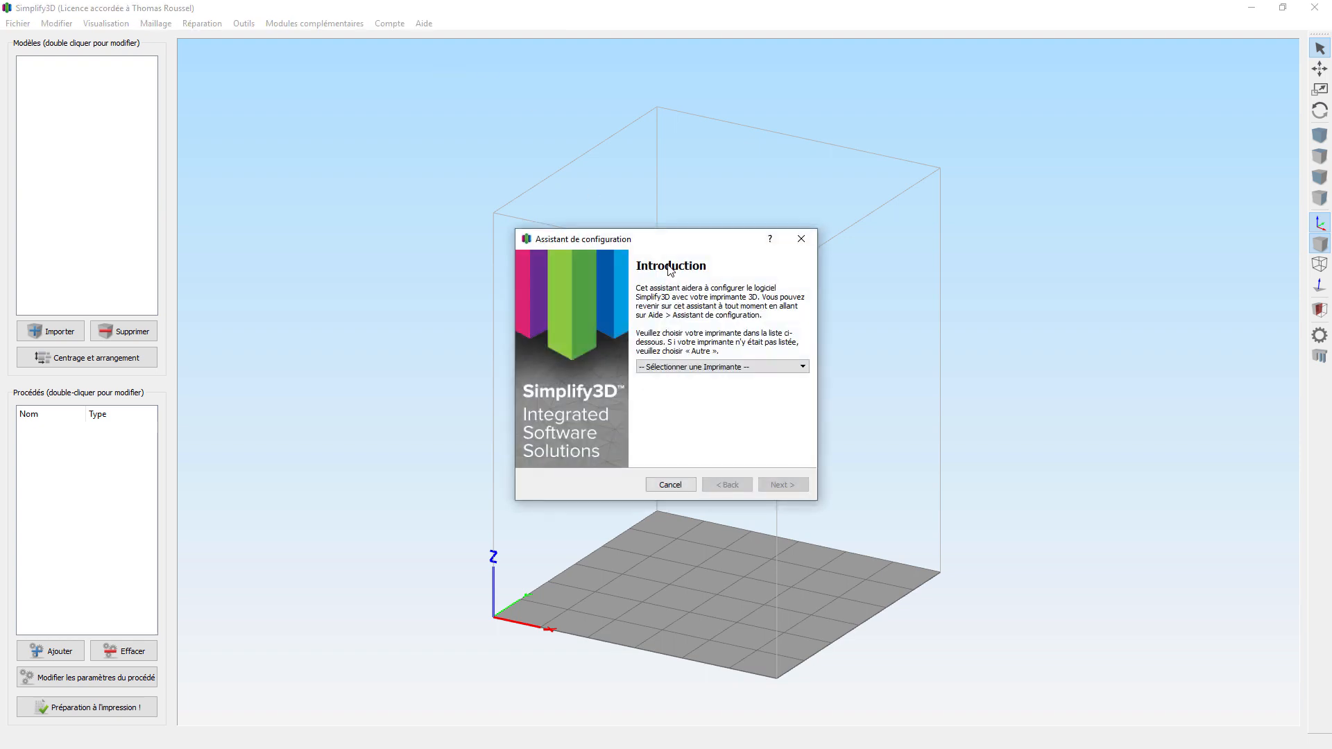
pyautogui.click(708, 367)
pyautogui.scroll(-5, 705, 409)
pyautogui.scroll(-20, 705, 416)
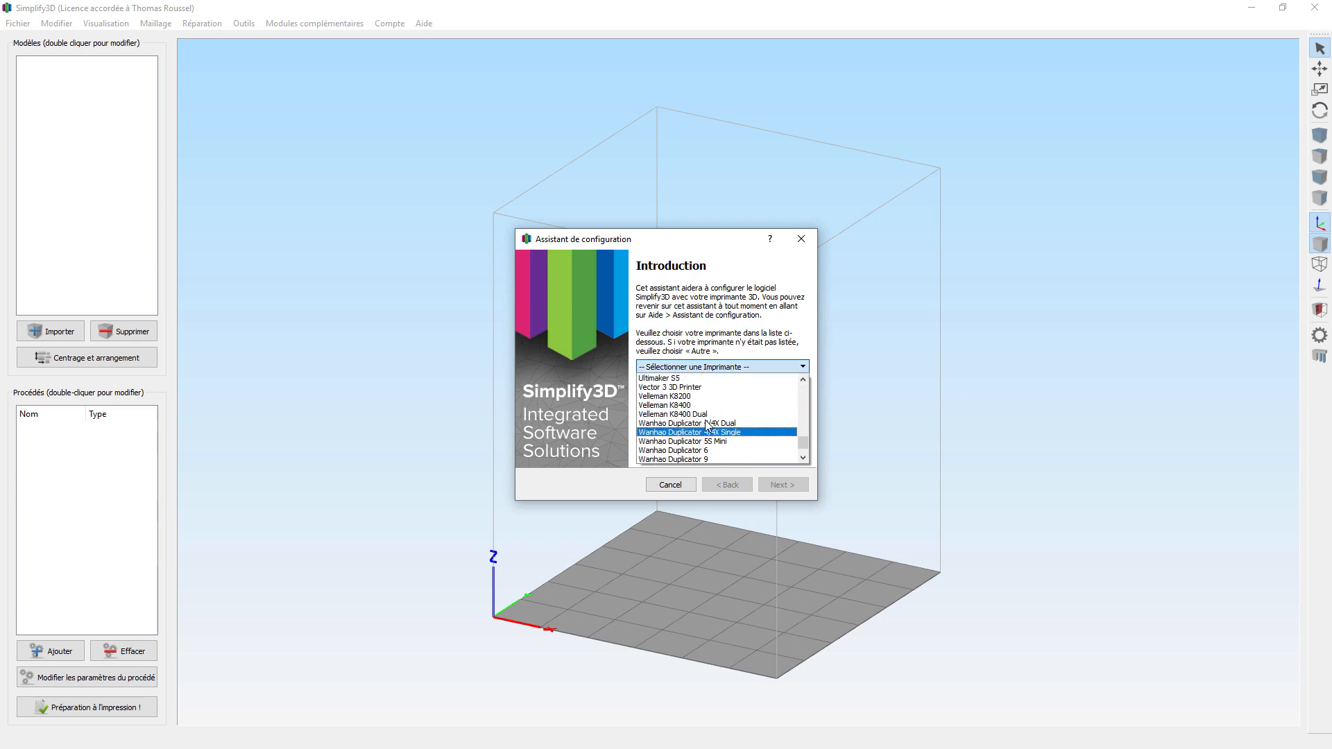
pyautogui.click(701, 433)
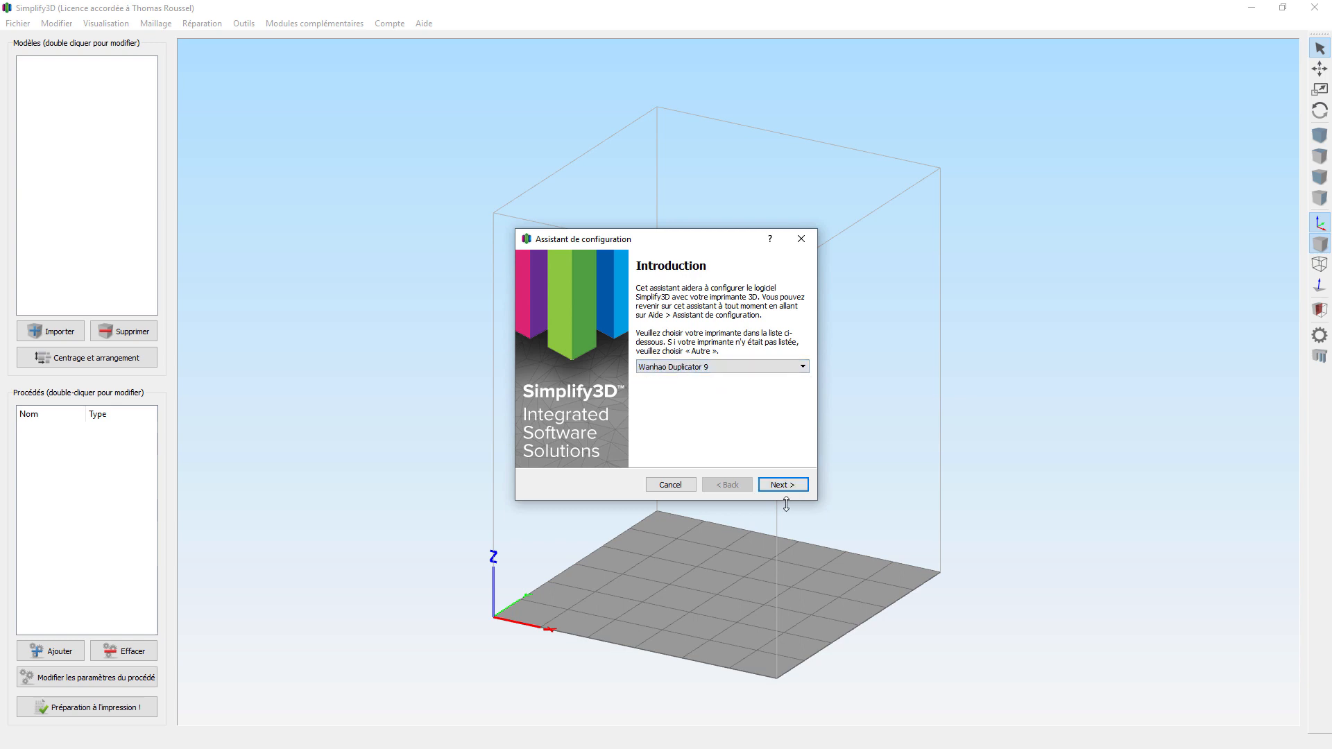
pyautogui.click(783, 485)
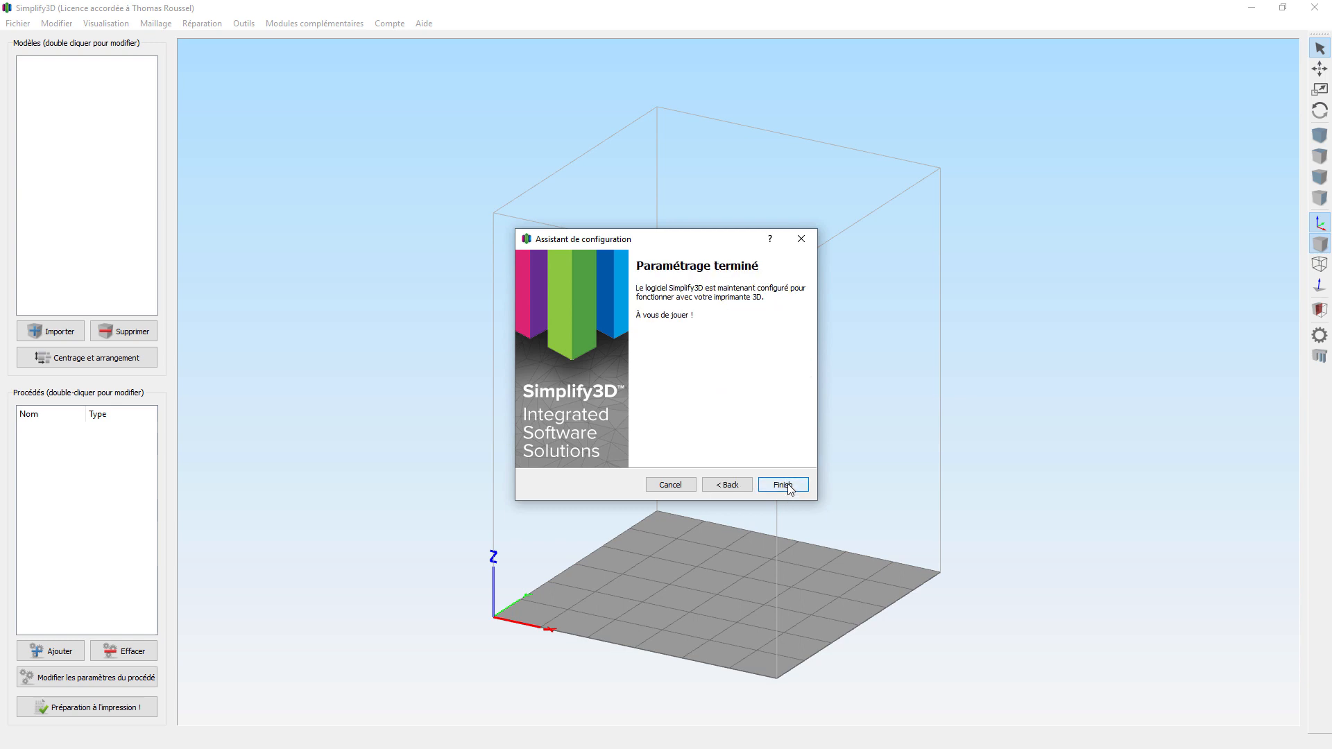
pyautogui.click(783, 484)
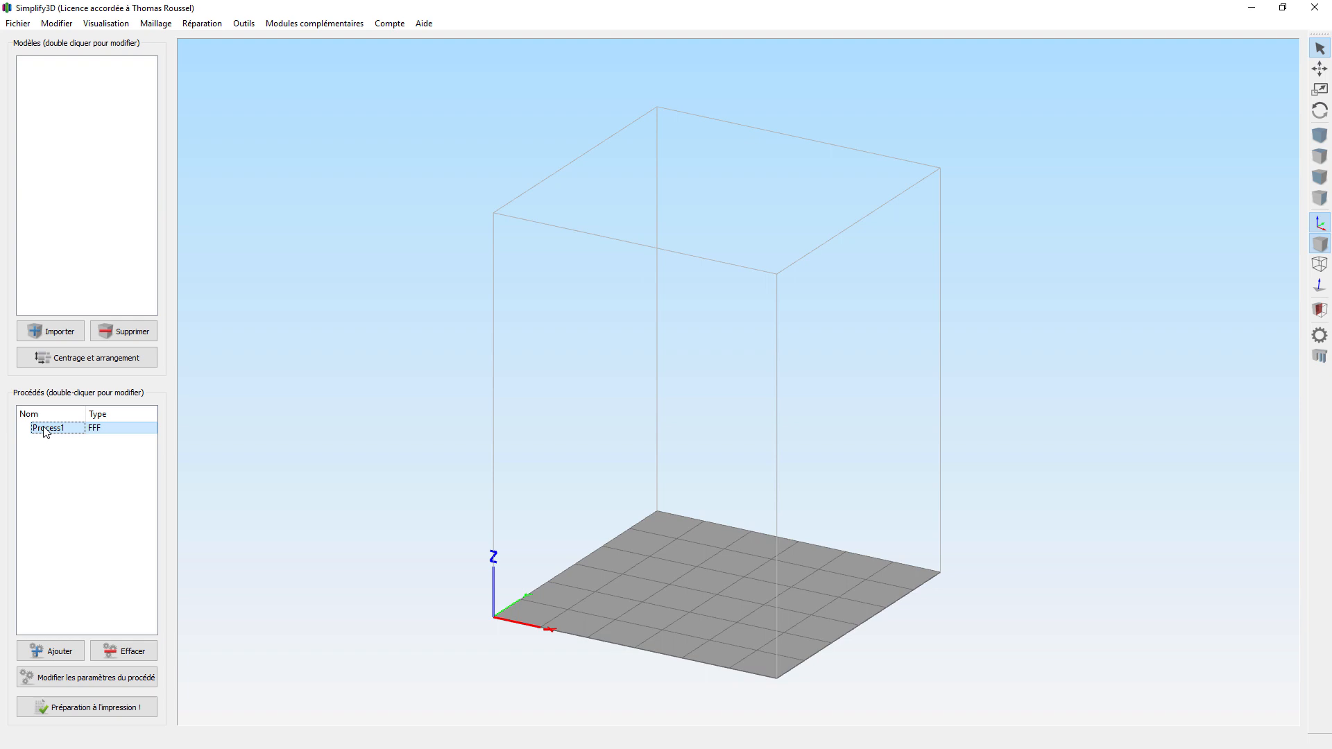
# Step: Show Process1's advanced settings and check the 0.40 mm nozzle diameter on the Extrudeuse tab
pyautogui.click(59, 682)
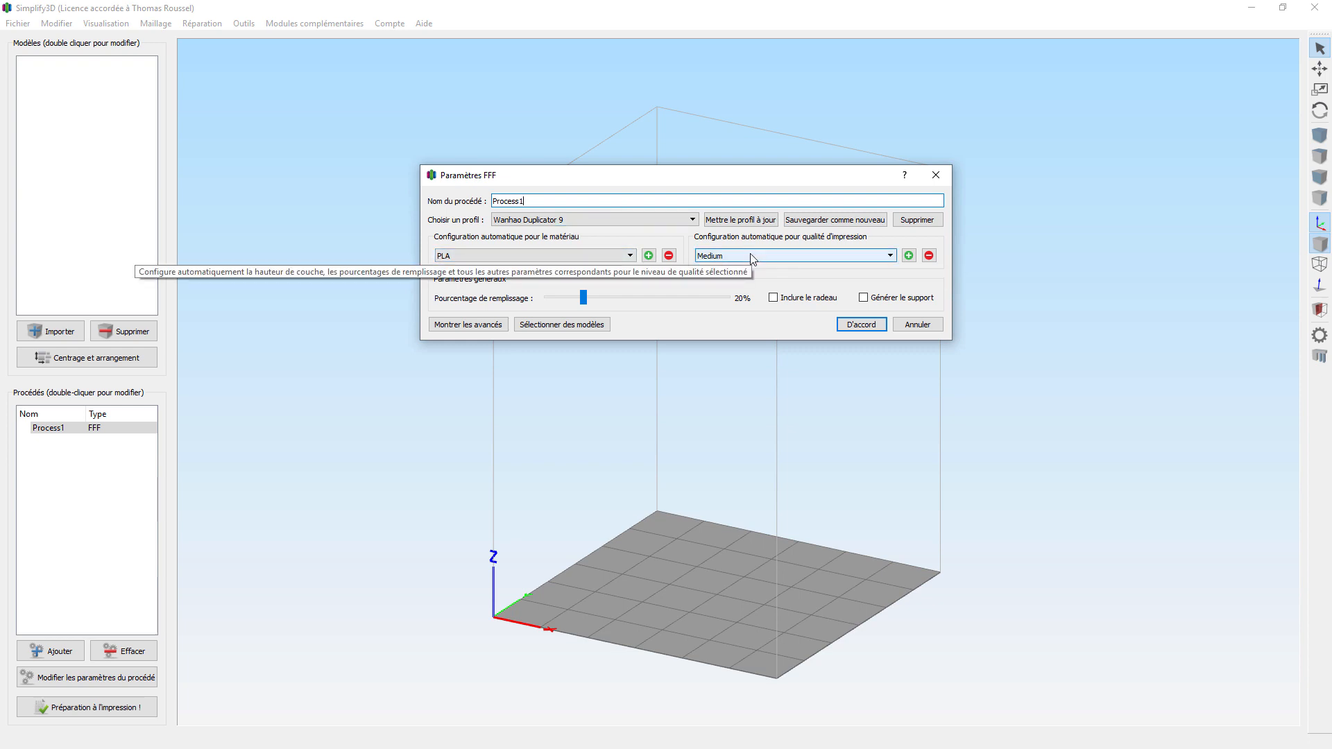
pyautogui.click(461, 326)
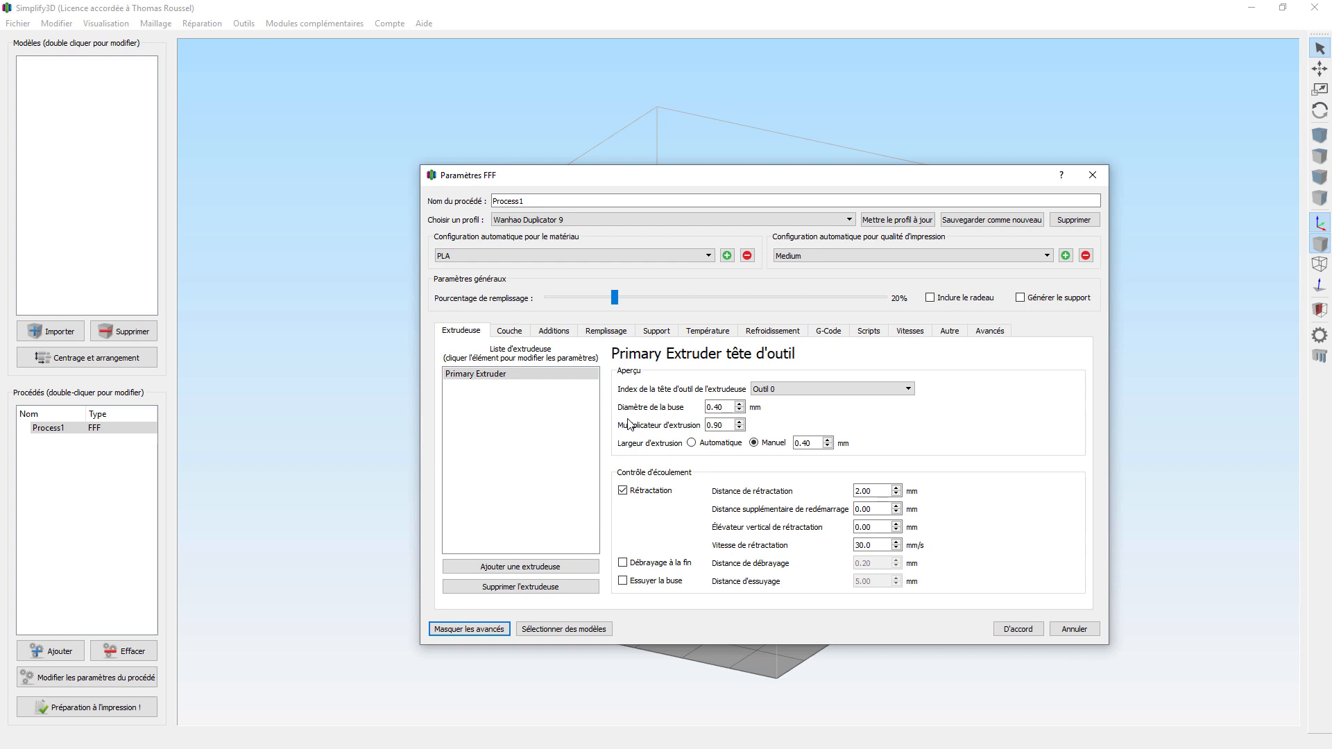
pyautogui.moveTo(729, 407); pyautogui.dragTo(683, 414)
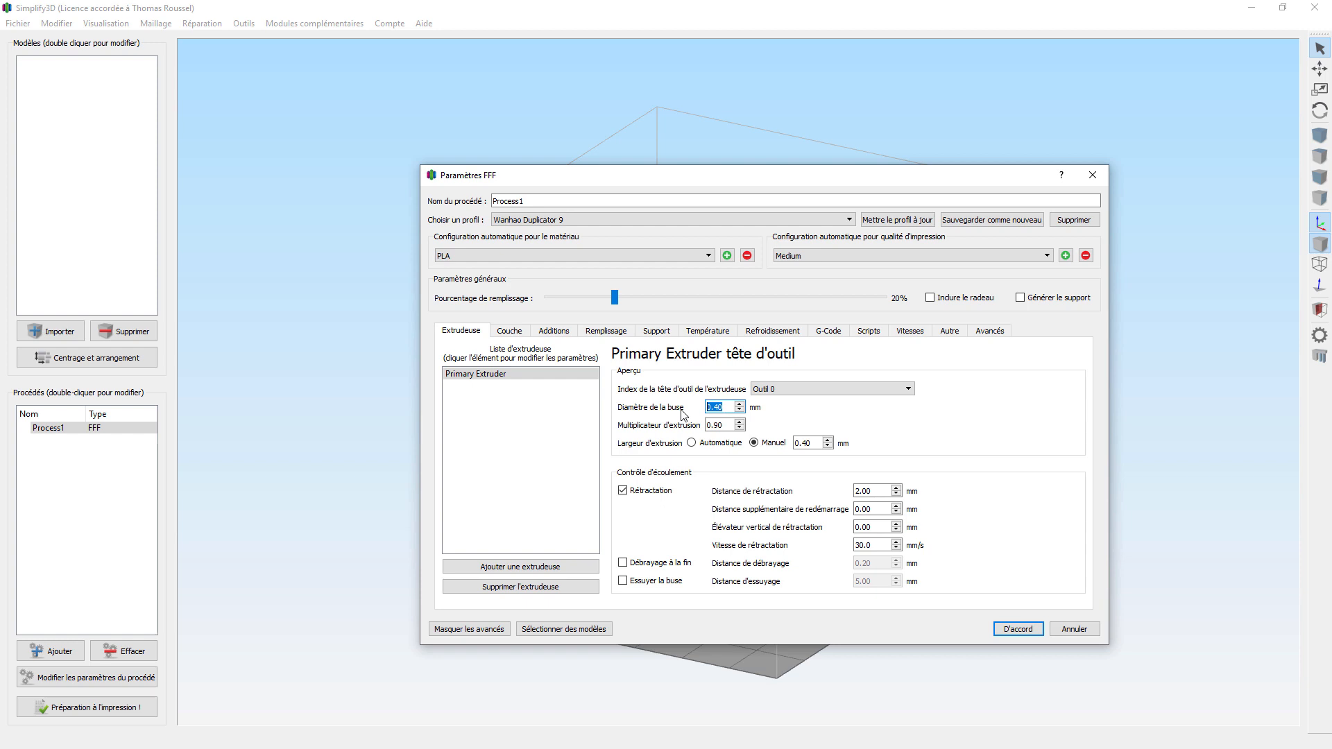
pyautogui.click(721, 408)
# Step: Open D9 startgcode wanhaofrance.txt, select its start G-code block, and close Notepad
pyautogui.click(866, 332)
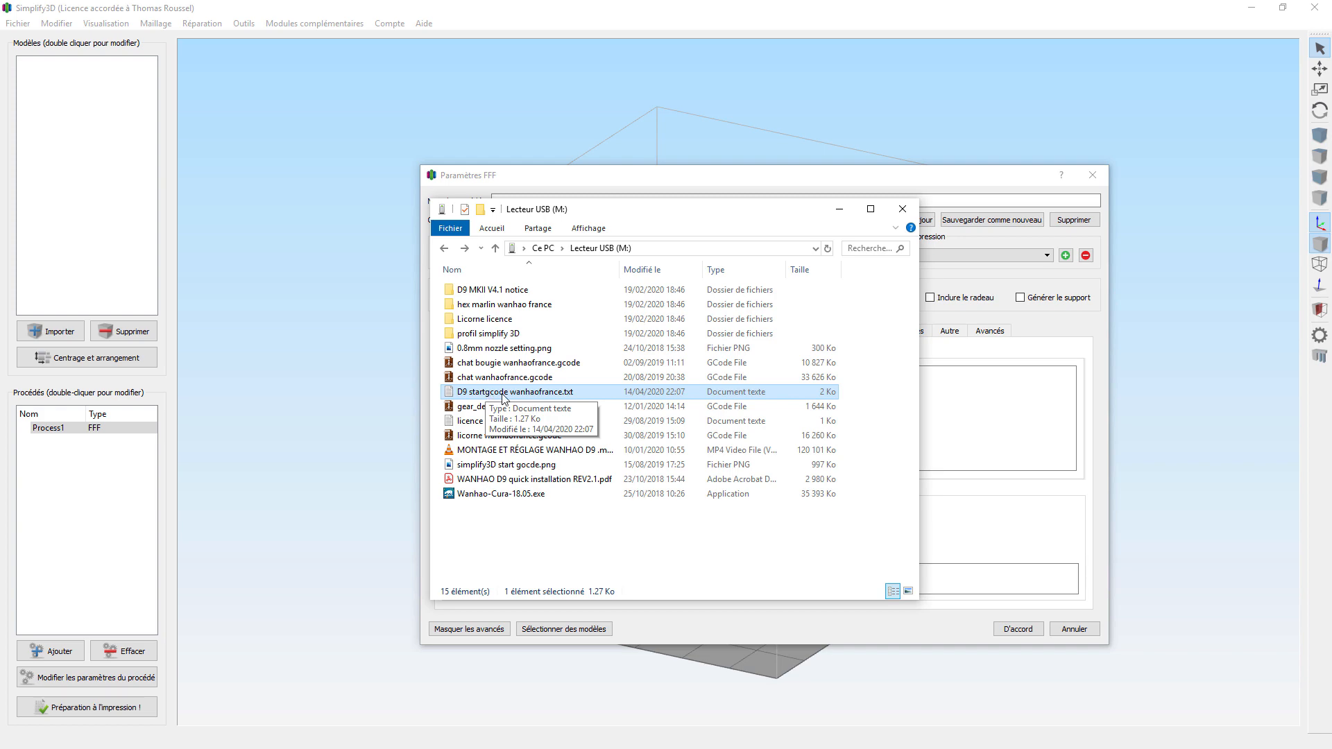
pyautogui.doubleClick(503, 393)
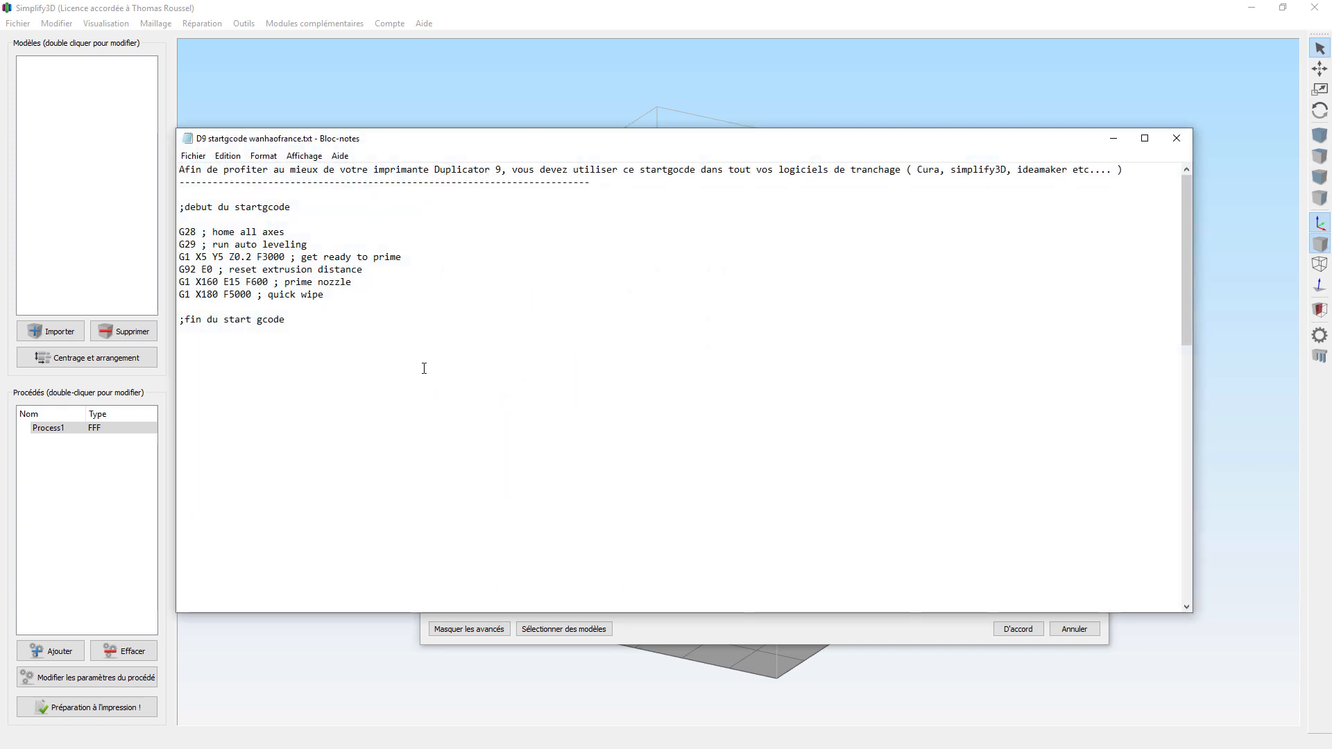
pyautogui.moveTo(361, 336); pyautogui.dragTo(172, 203)
pyautogui.hotkey('ctrl', 'c')
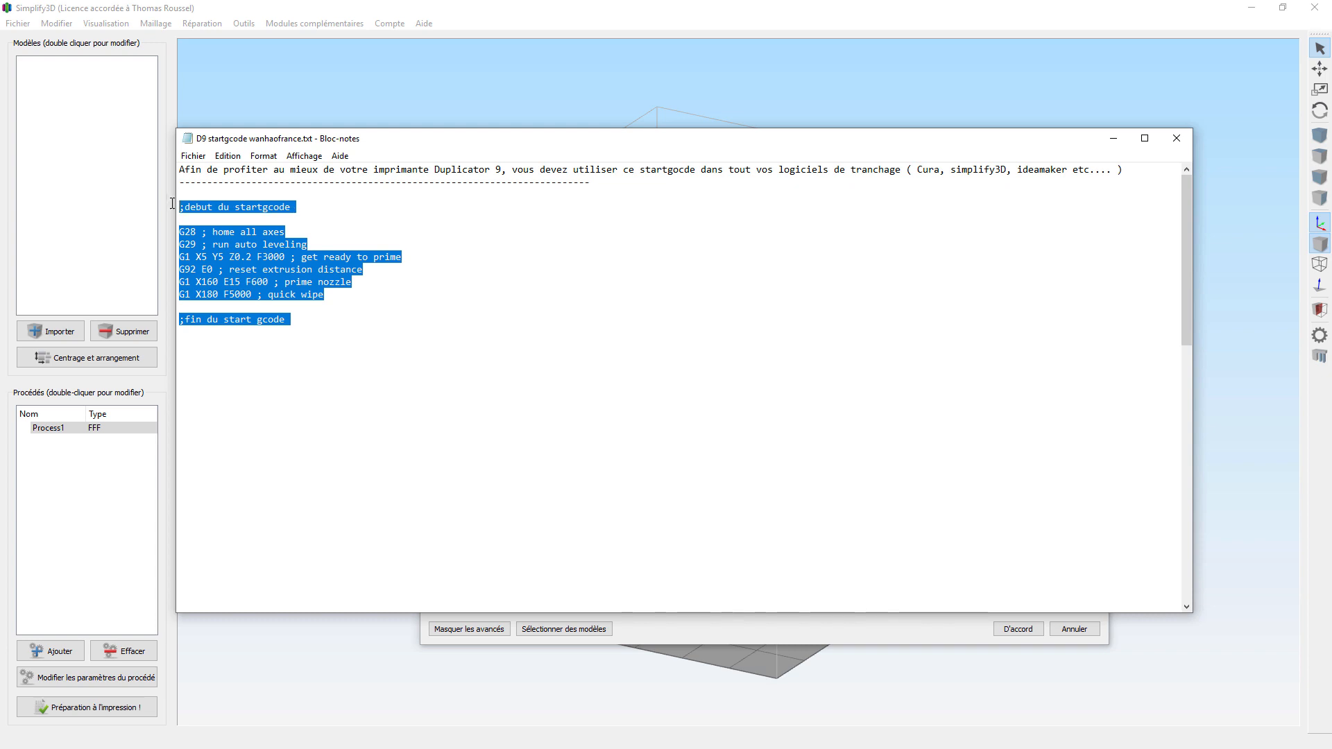
pyautogui.click(482, 13)
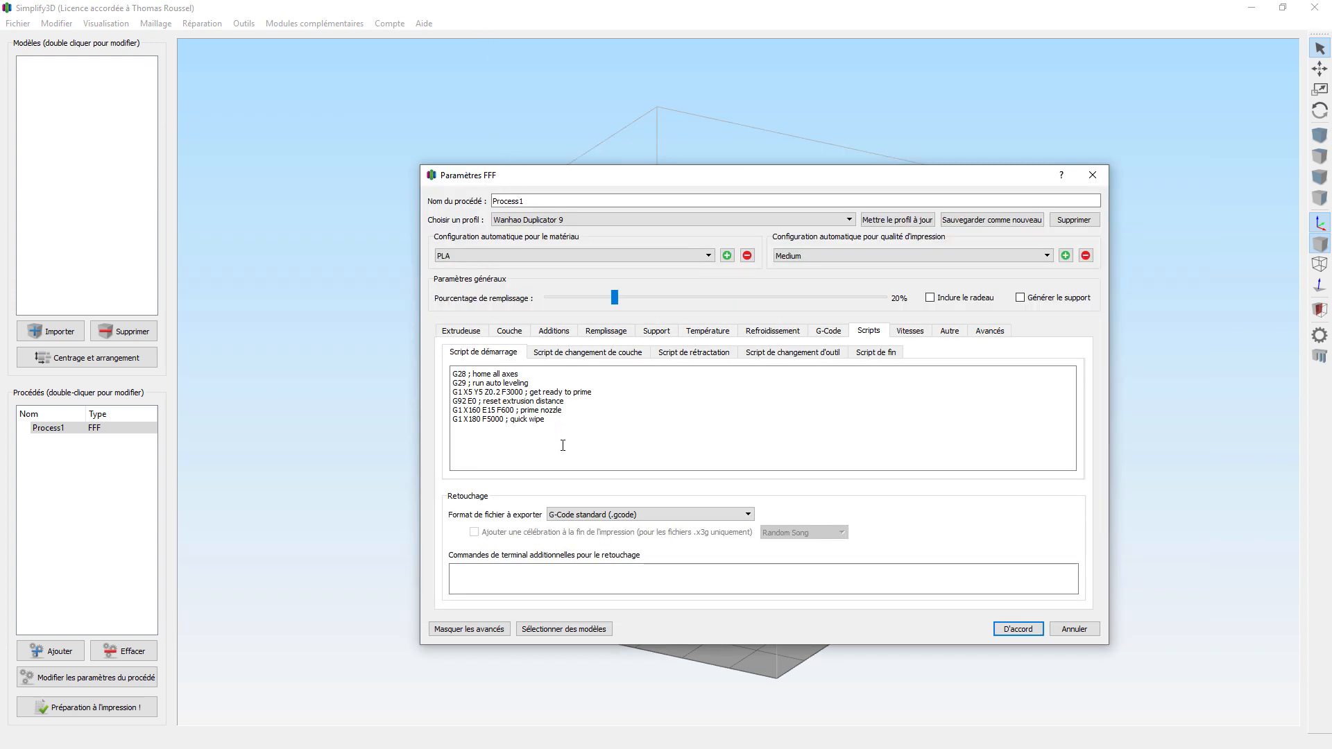
# Step: Replace the old Script de démarrage with the pasted Wanhao start G-code and check the G29 line
pyautogui.moveTo(562, 446); pyautogui.dragTo(431, 354)
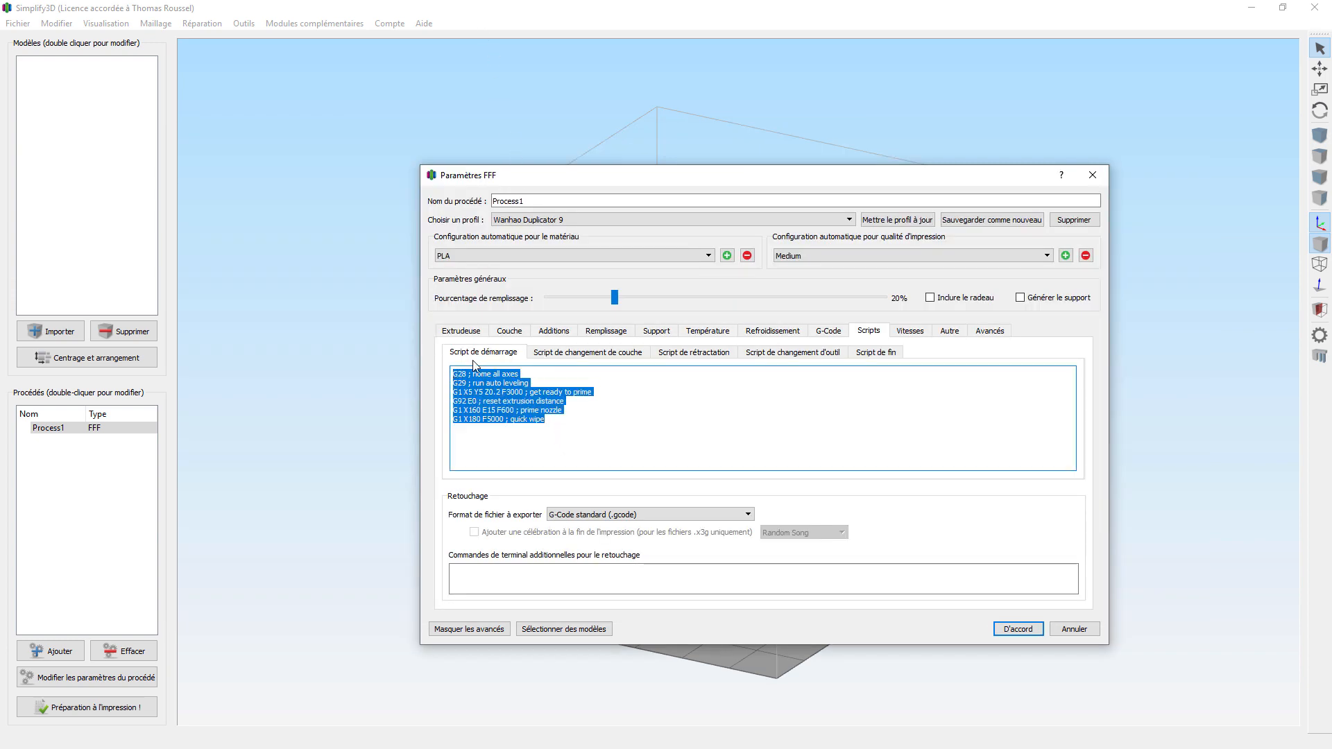
pyautogui.rightClick(465, 395)
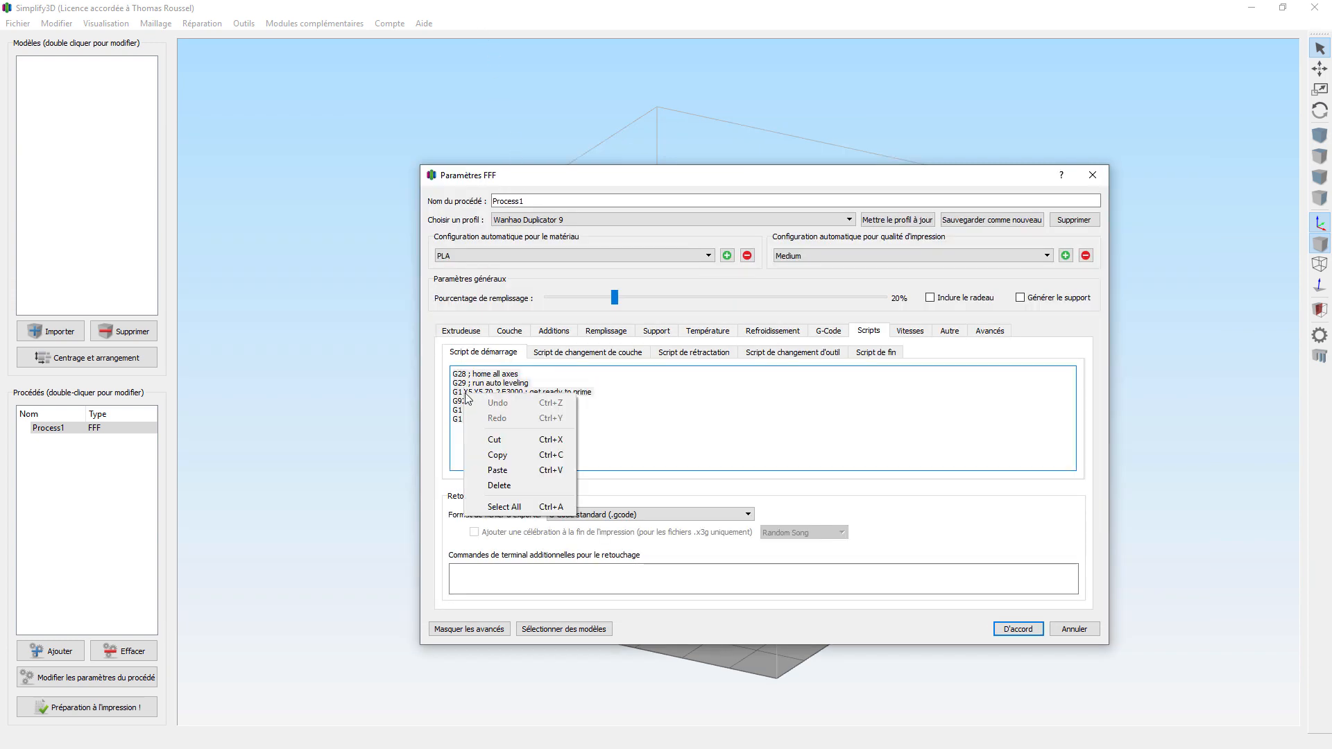
pyautogui.click(497, 470)
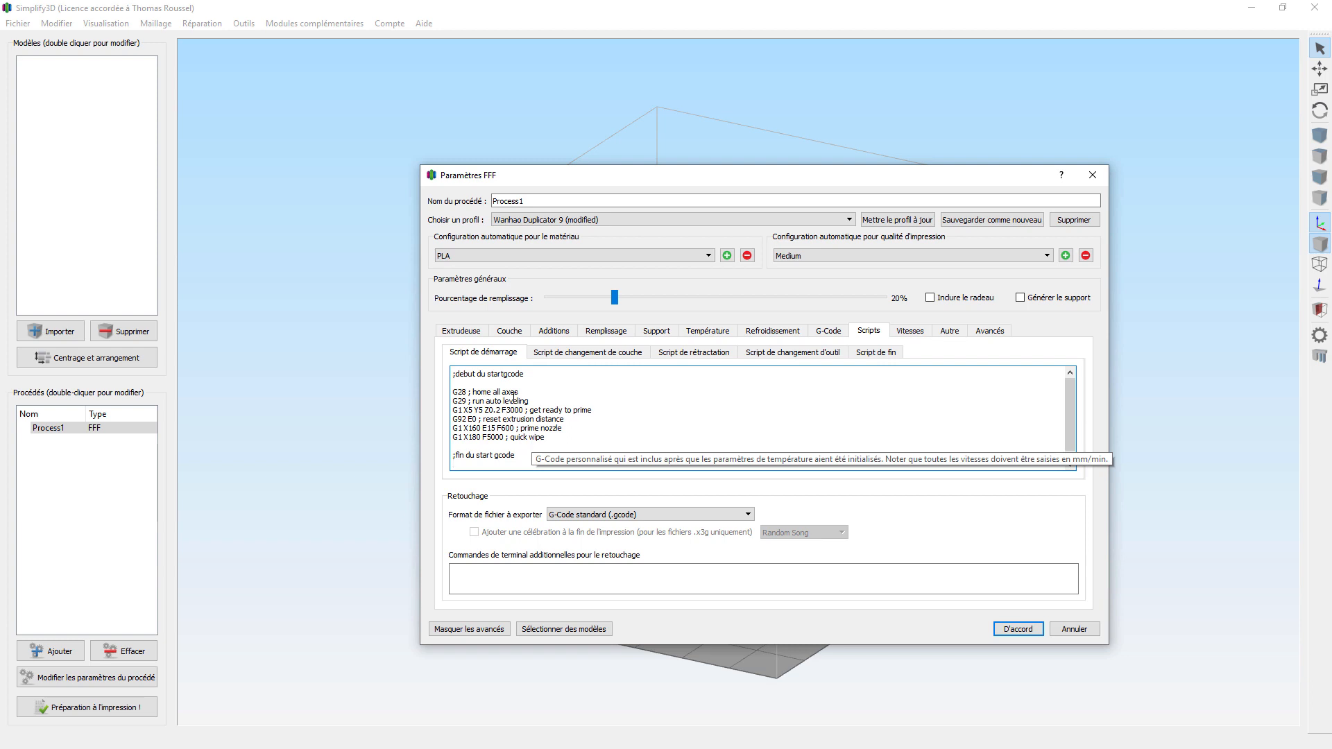
pyautogui.moveTo(529, 402); pyautogui.dragTo(452, 403)
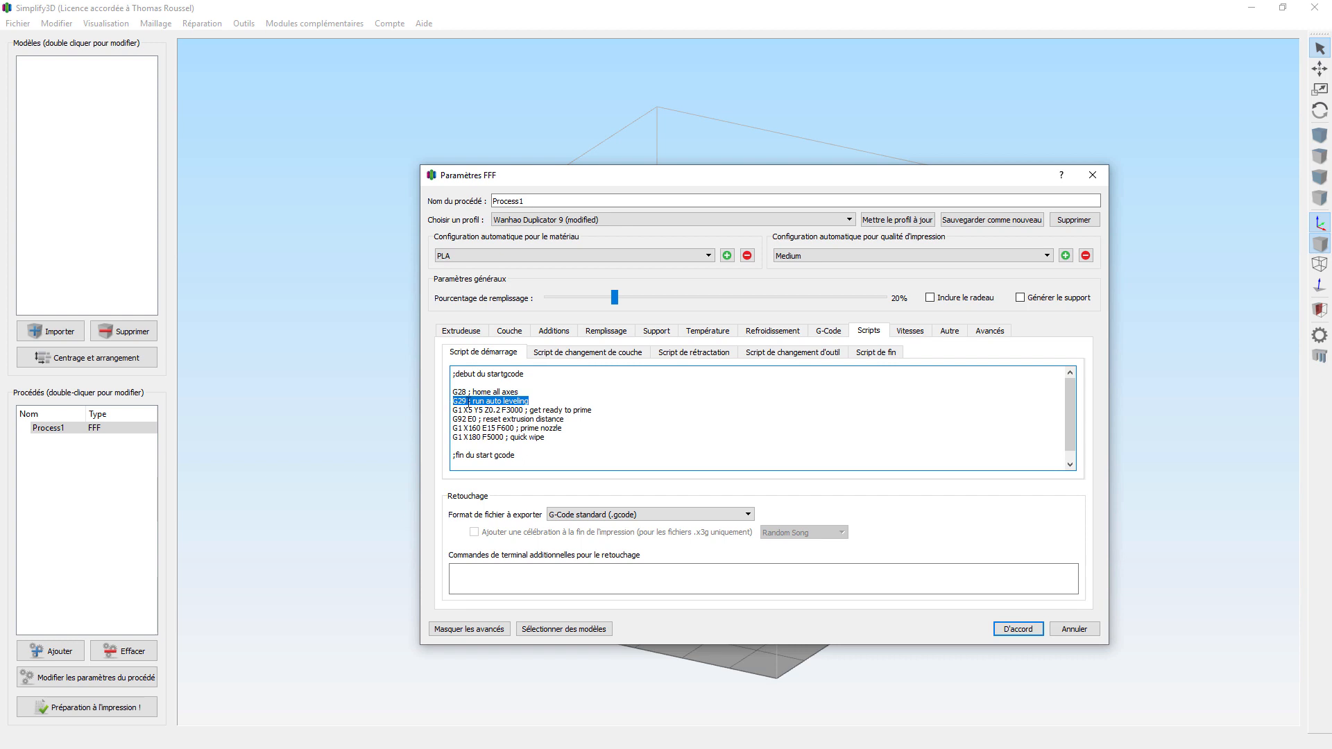
# Step: Set the G-Code tab's X, Y and Z print volume to 500 mm each and apply
pyautogui.click(825, 332)
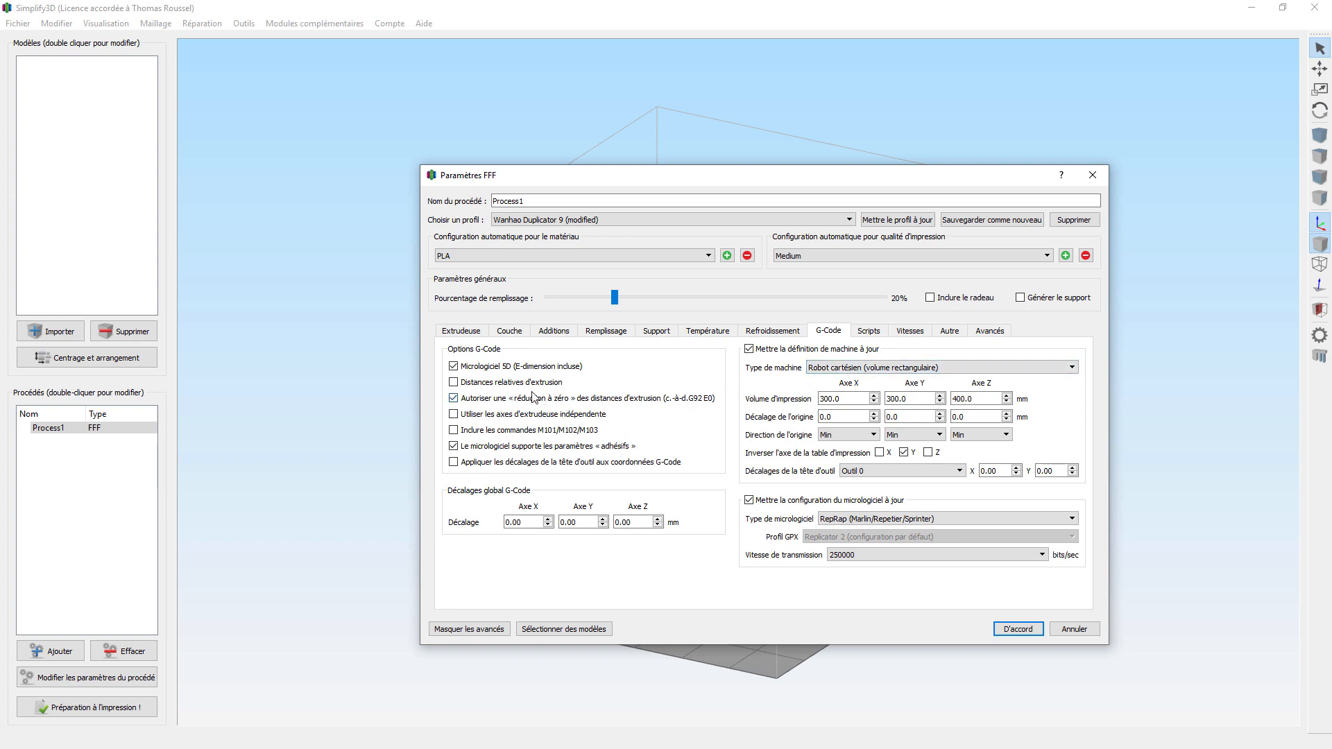
pyautogui.moveTo(854, 398); pyautogui.dragTo(794, 409)
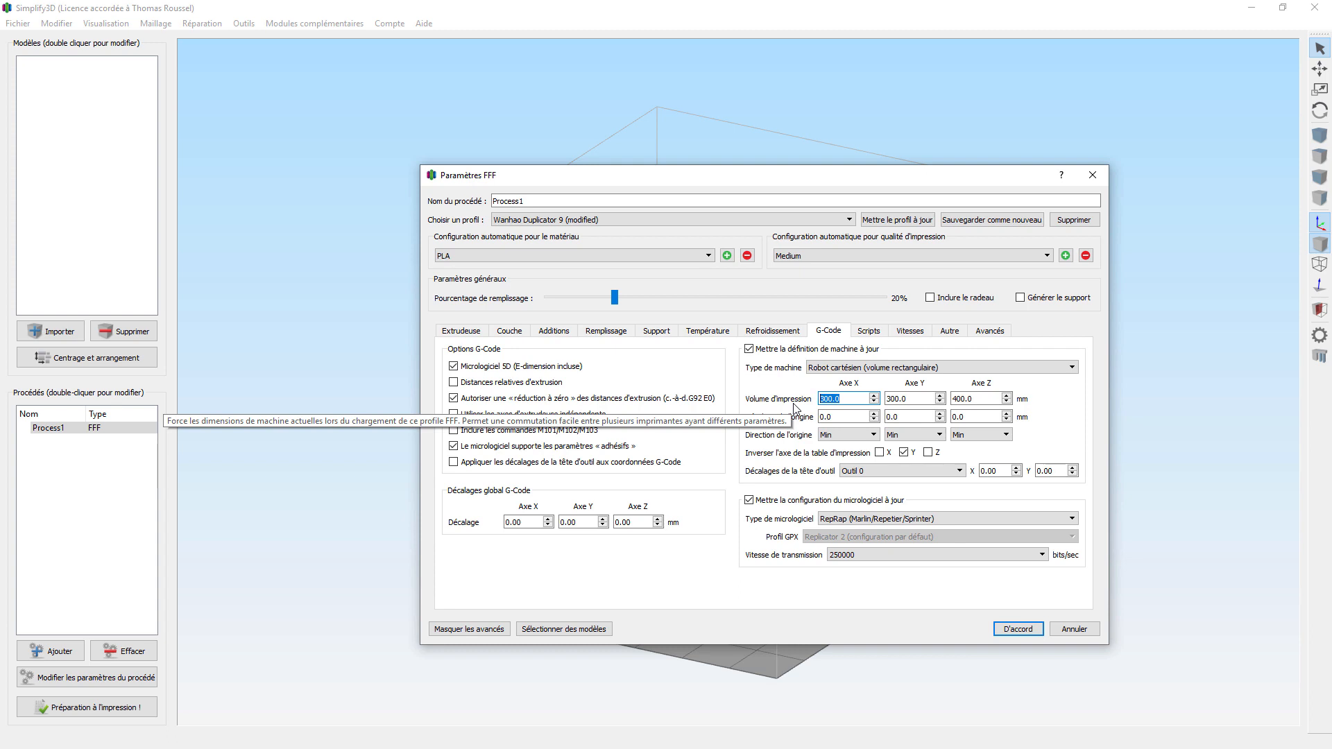
pyautogui.write('500')
pyautogui.press('Tab')
pyautogui.write('500')
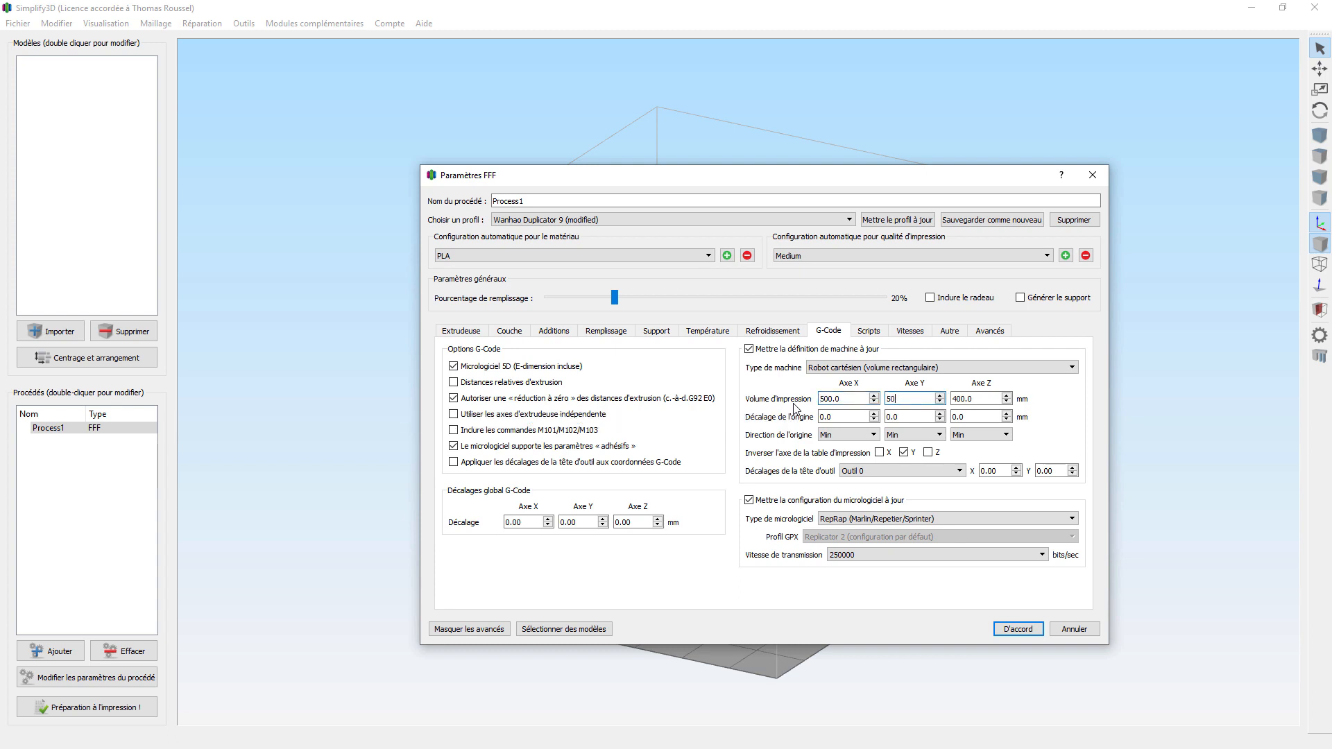
pyautogui.press('Tab')
pyautogui.write('500')
pyautogui.click(1018, 629)
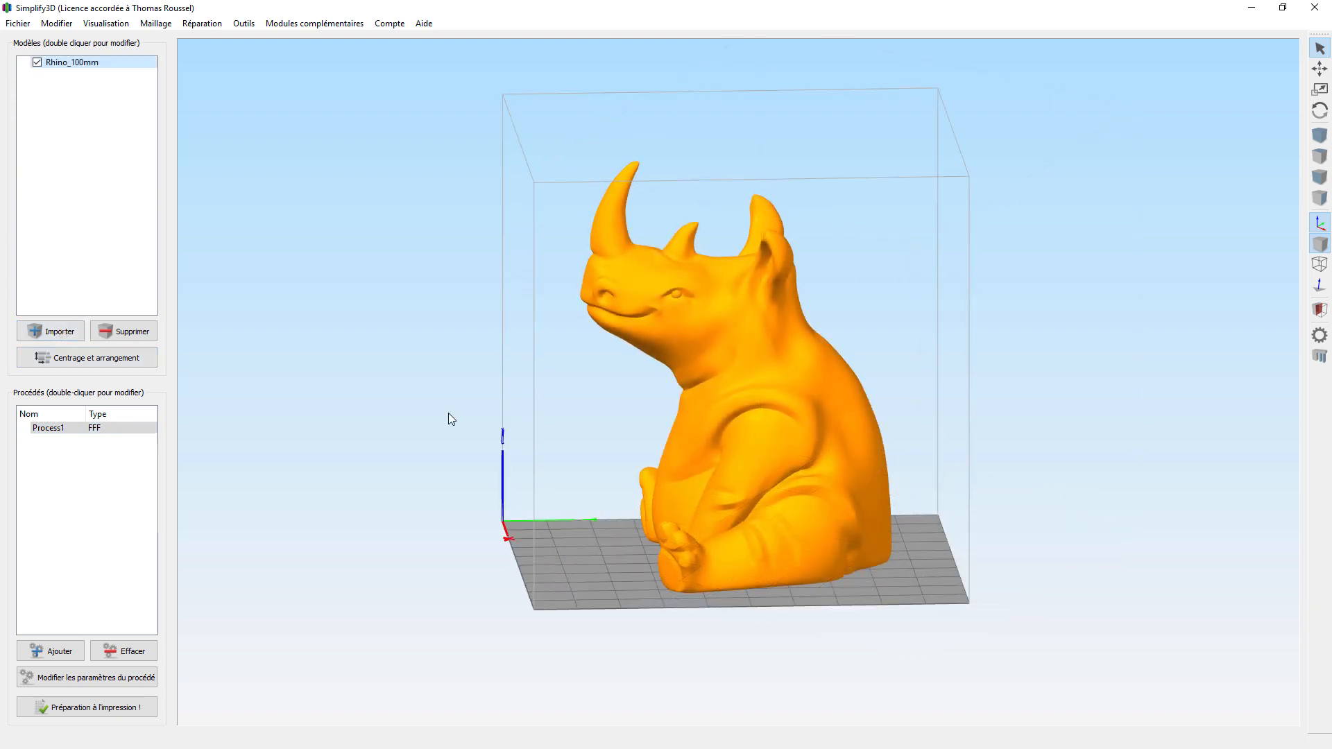
pyautogui.moveTo(448, 413); pyautogui.dragTo(726, 435)
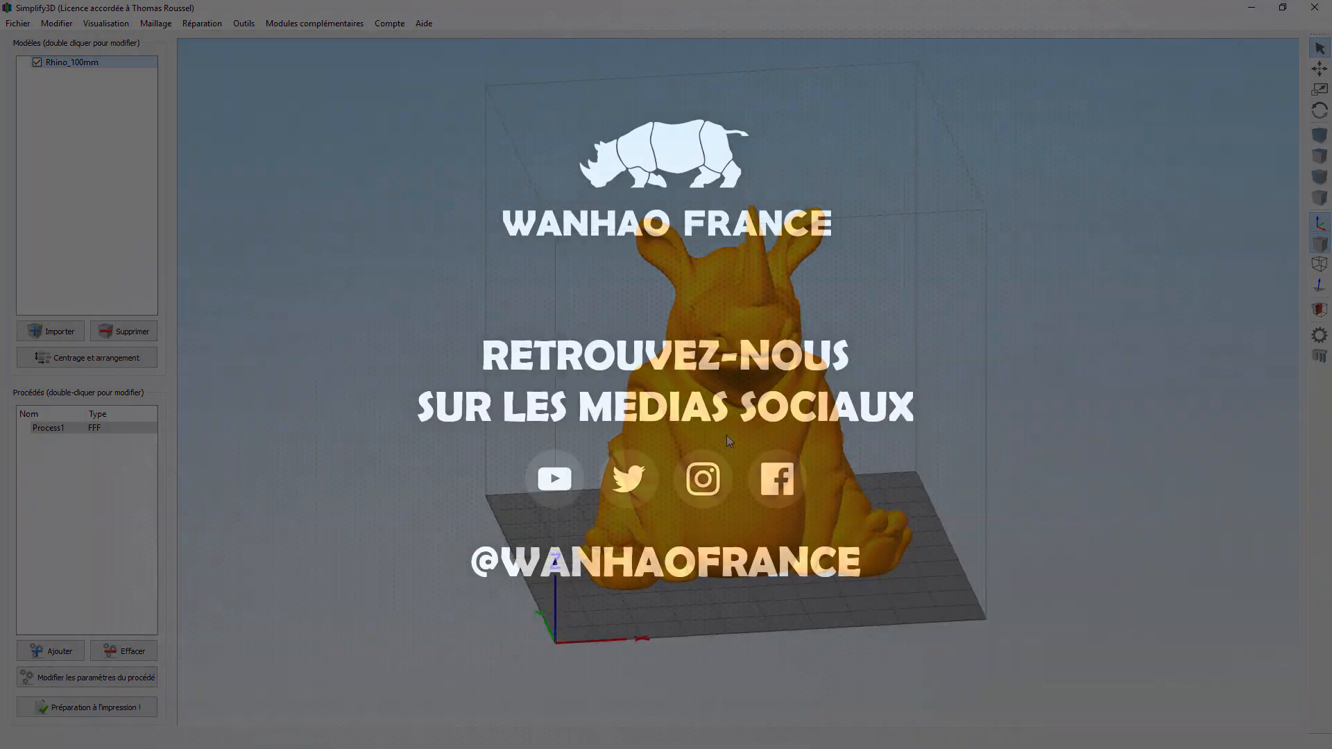